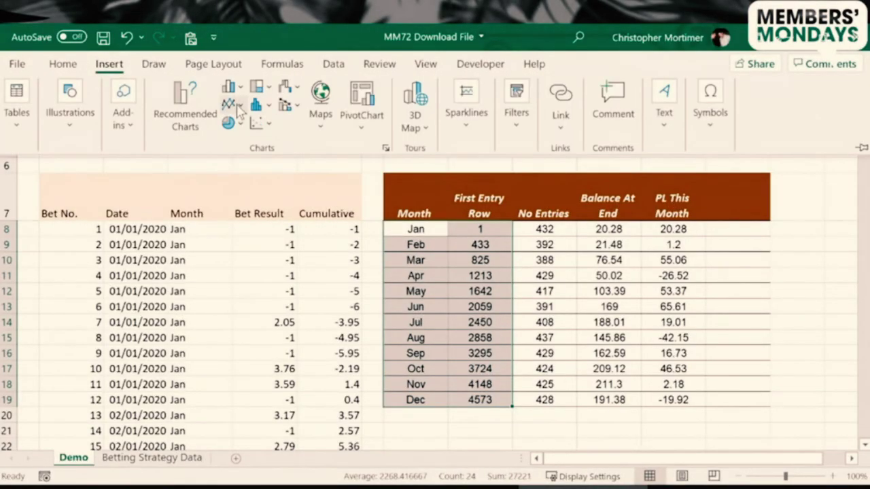
click(266, 89)
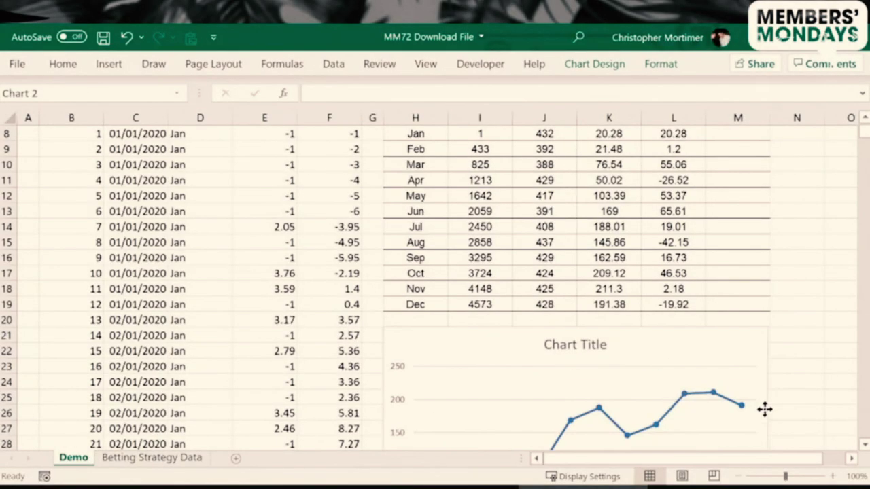
click(764, 409)
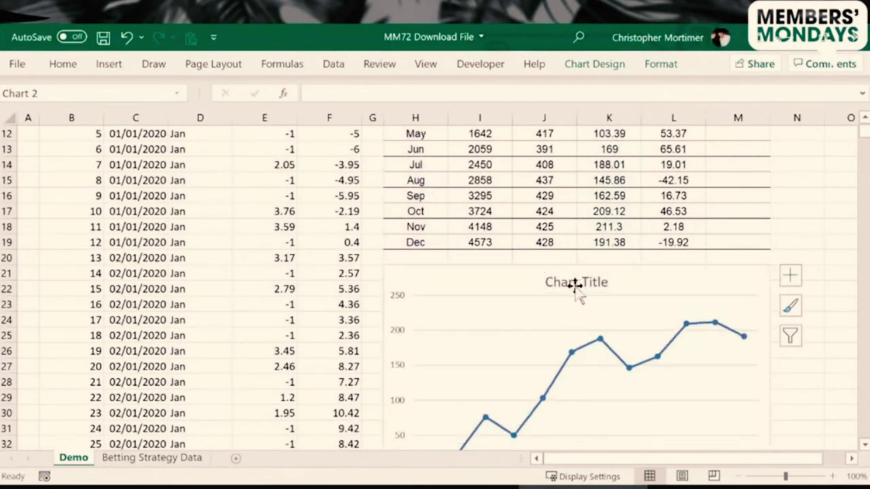
drag(575, 288, 292, 265)
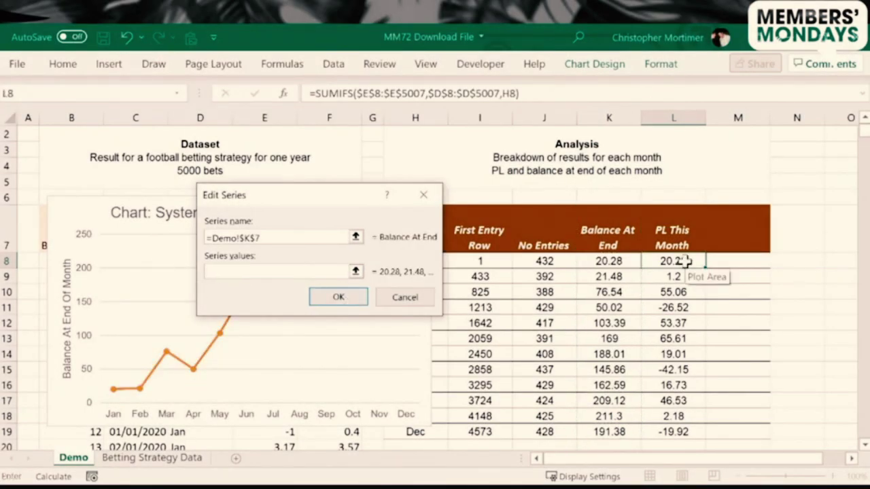
key(Return)
click(445, 363)
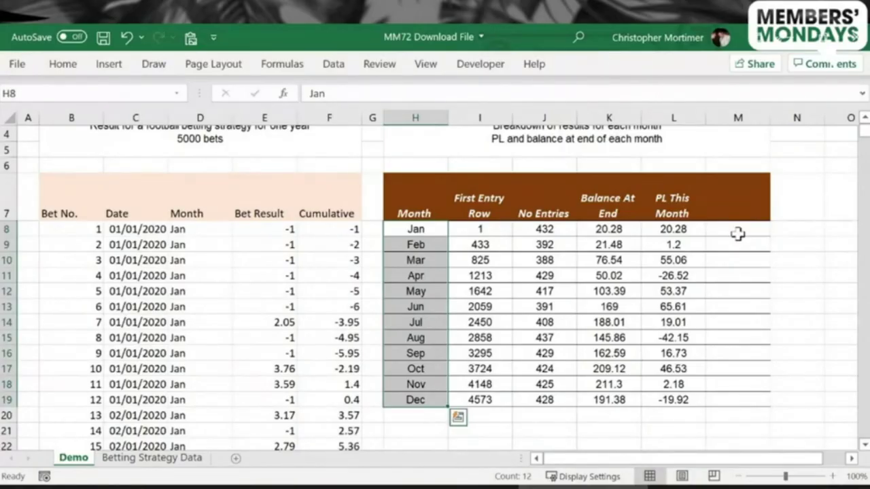
Select the Balance At End values for Jan to Dec, cells K8:K19.
key(Right)
key(Right)
key(Right)
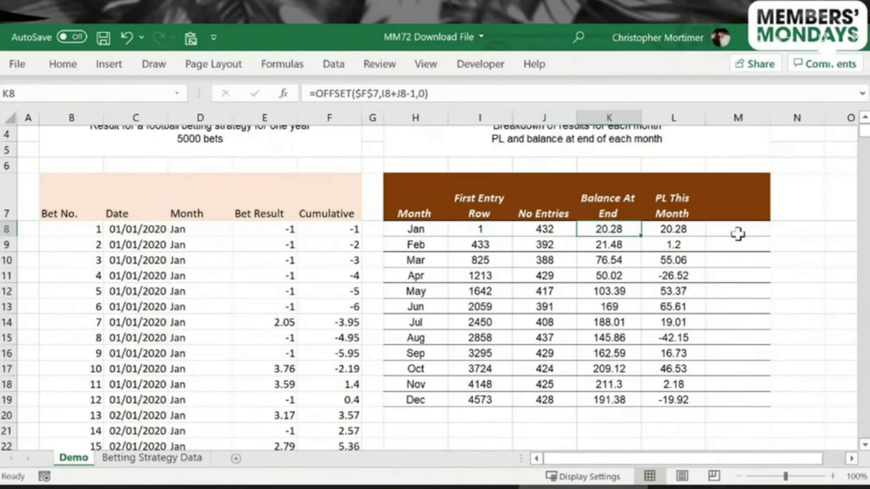
key(shift+Down)
key(shift+Down)
key(shift+Down)
key(shift+Down)
key(shift+Down)
key(shift+Down)
key(shift+Down)
key(shift+Down)
key(shift+Down)
key(shift+Down)
key(shift+Down)
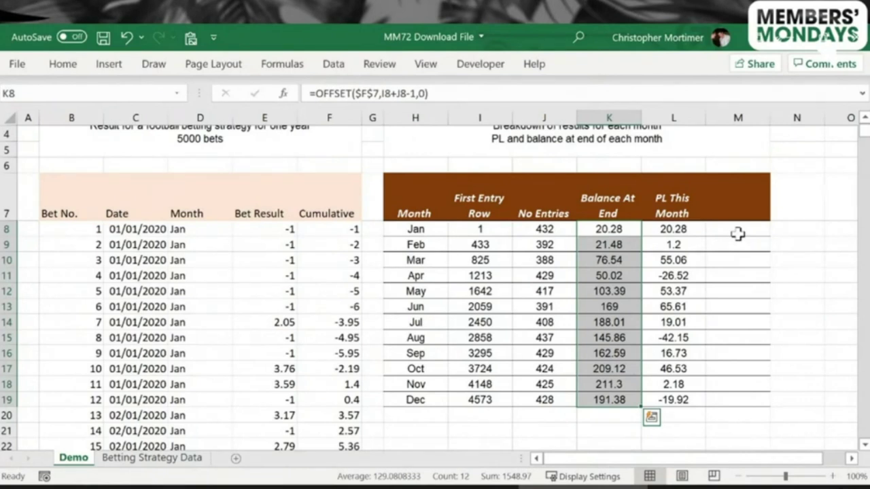
Insert a 2-D line chart with markers from the Month and First Entry Row values in H8:I19 and place it over the dataset.
key(Left)
key(Left)
key(Left)
key(shift+Right)
key(shift+Down)
key(shift+Down)
key(shift+Down)
key(shift+Down)
key(shift+Down)
key(shift+Down)
key(shift+Down)
key(shift+Down)
key(shift+Down)
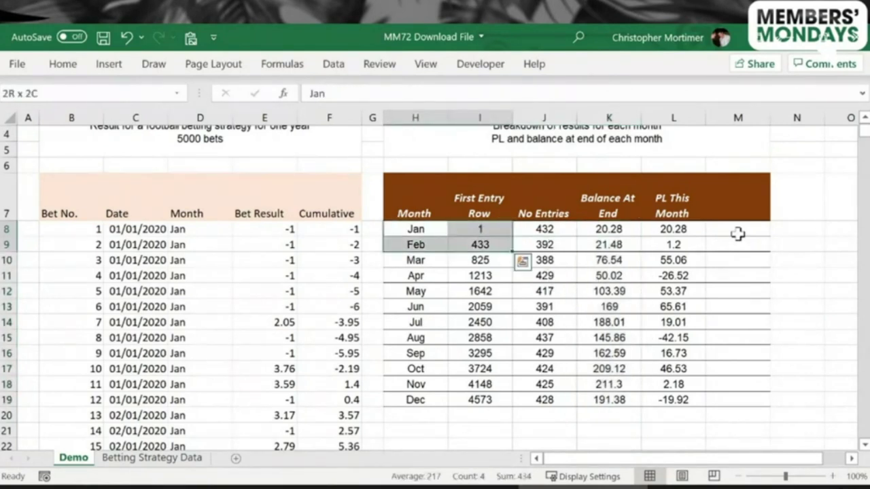
key(shift+Down)
key(shift+Down)
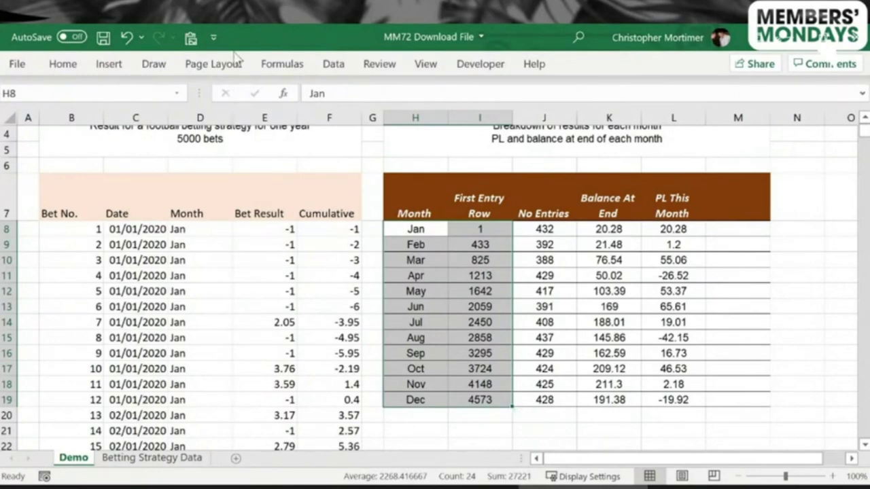
click(109, 65)
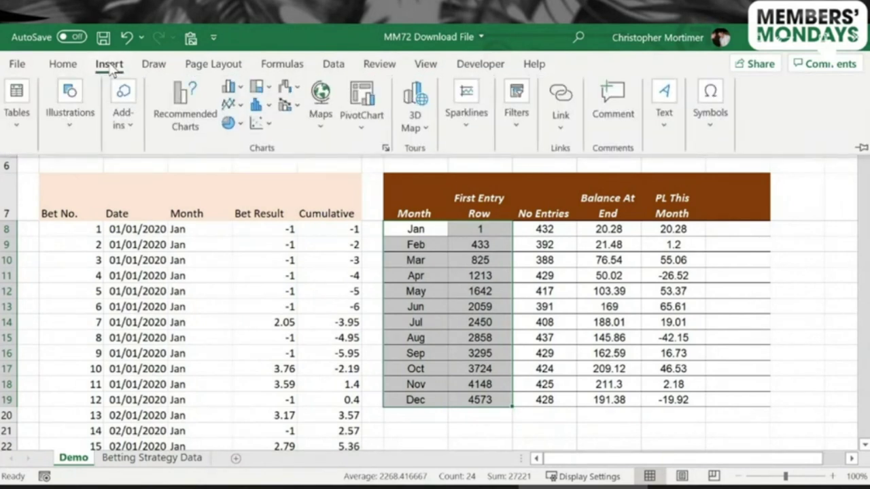
click(231, 104)
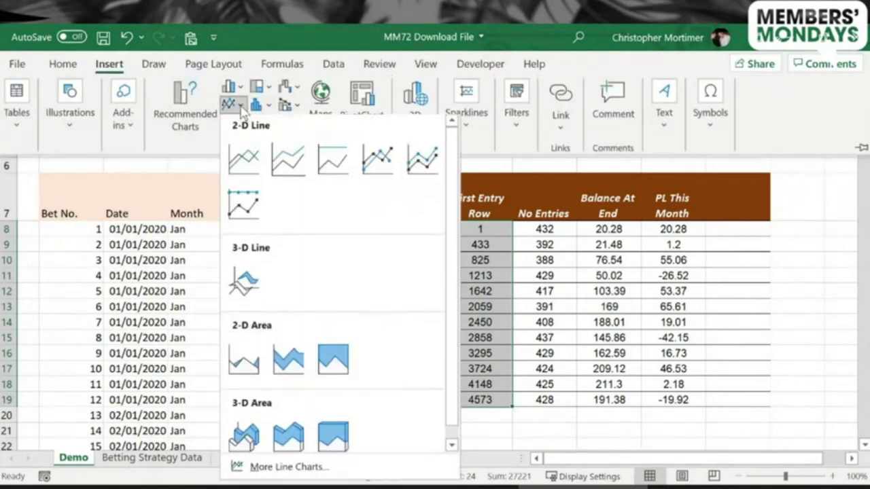
click(257, 167)
drag(544, 188, 329, 159)
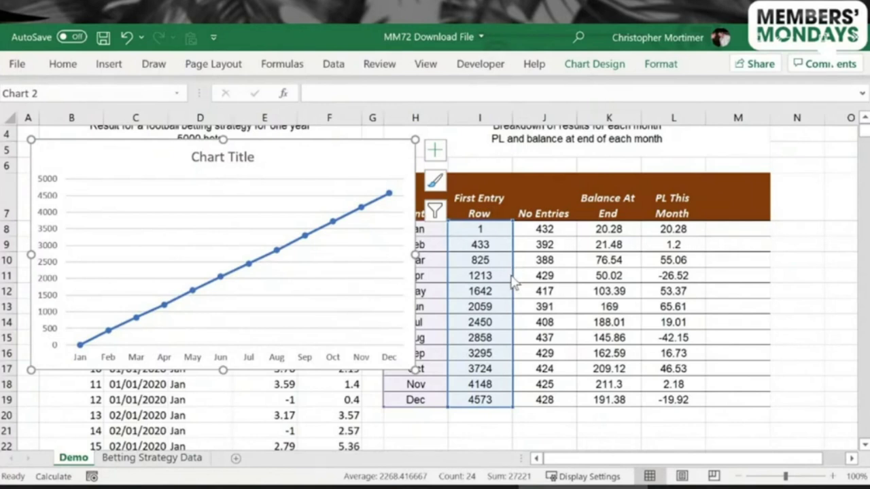
Try shifting the chart's values range from First Entry Row to Balance At End, undo the shift, and deselect the chart.
drag(515, 282, 614, 274)
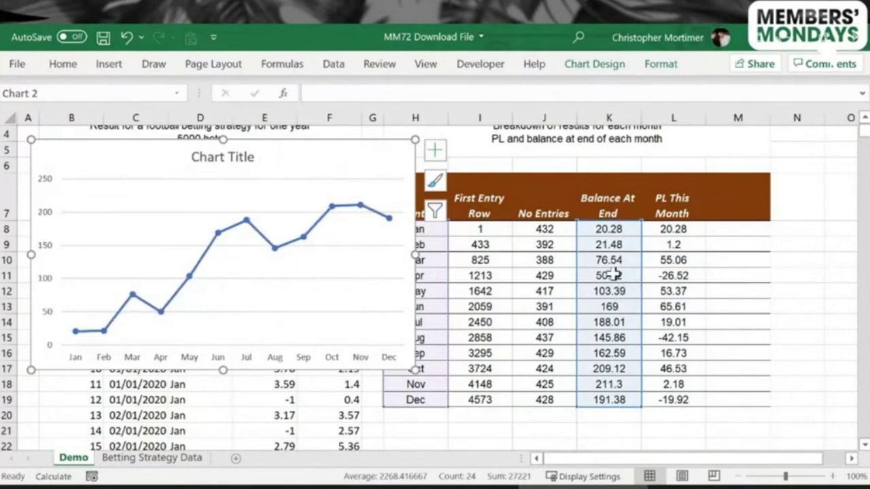
key(ctrl+z)
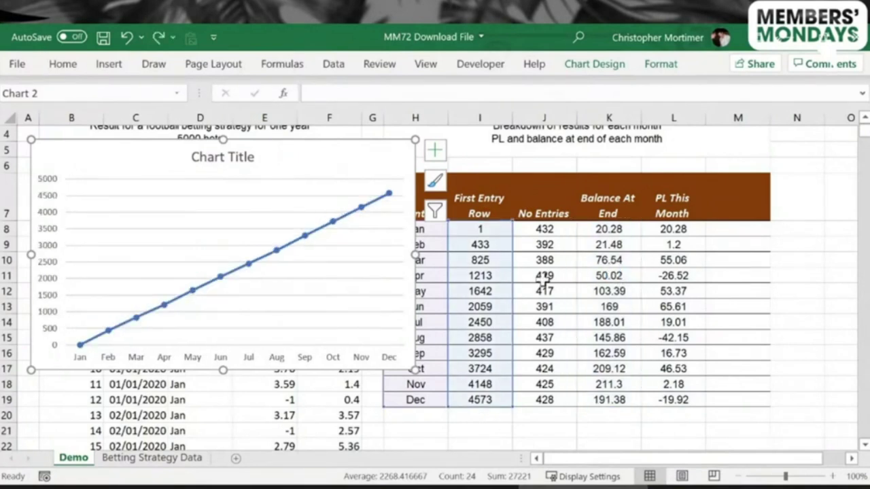
click(590, 438)
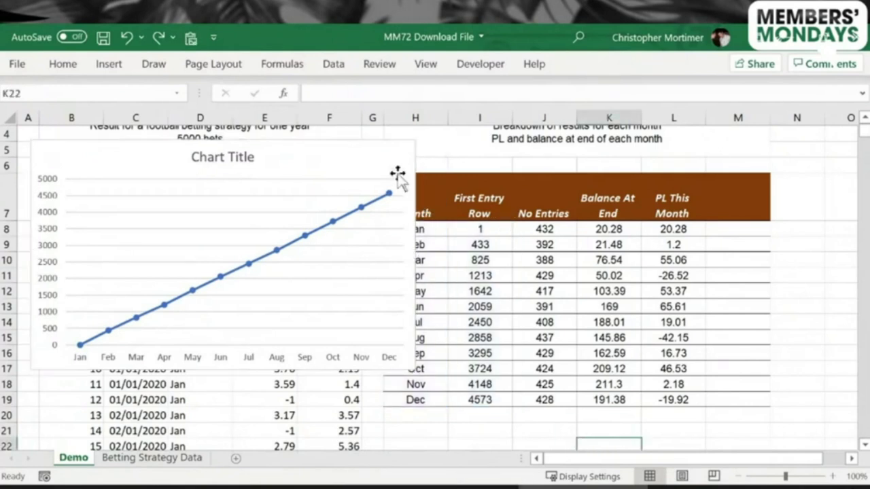
Shift the chart's values range to Balance At End, K8:K19, and reposition the chart slightly so the dataset heading is uncovered.
click(331, 164)
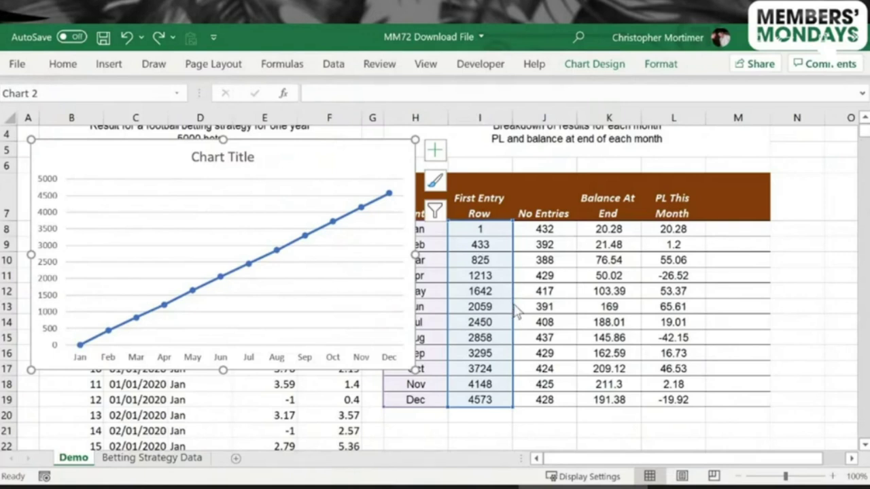
drag(516, 310, 617, 302)
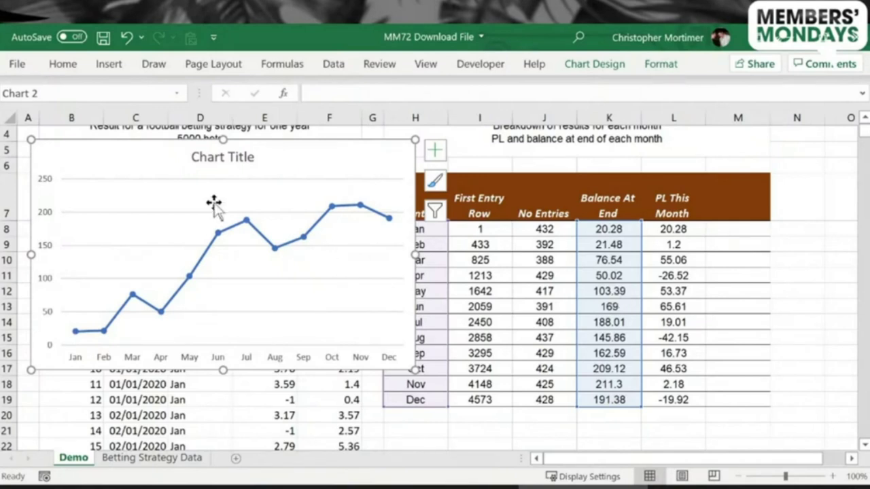
mouse_move(346, 153)
mouse_down()
mouse_move(373, 181)
mouse_move(416, 190)
mouse_move(384, 197)
mouse_move(363, 178)
mouse_up()
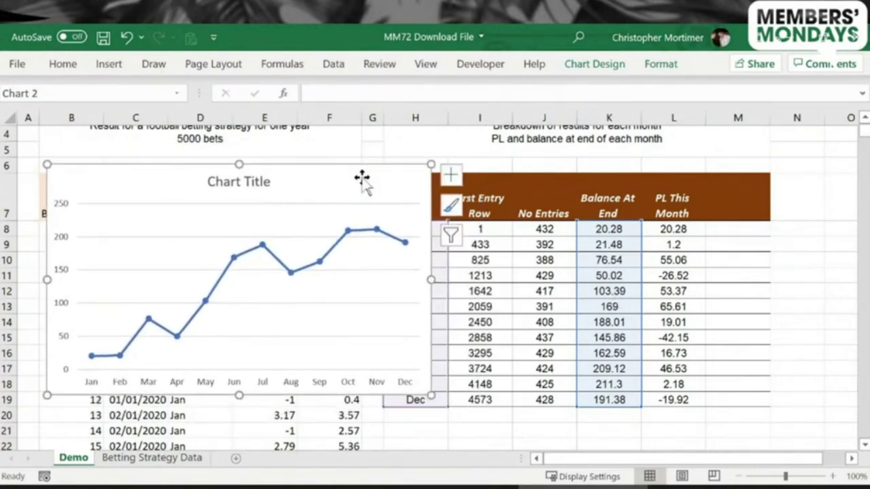
Move the line chart below the analysis table and widen it to the table's full width.
click(267, 181)
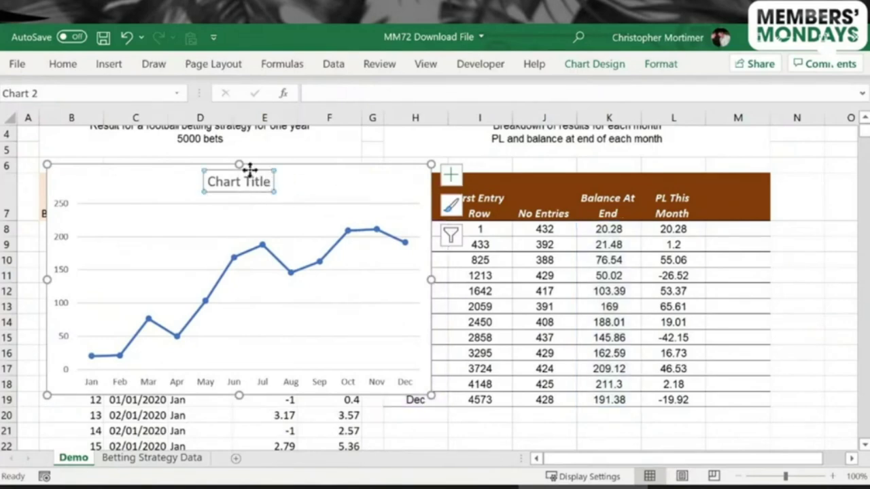
scroll(608, 302, down, 2)
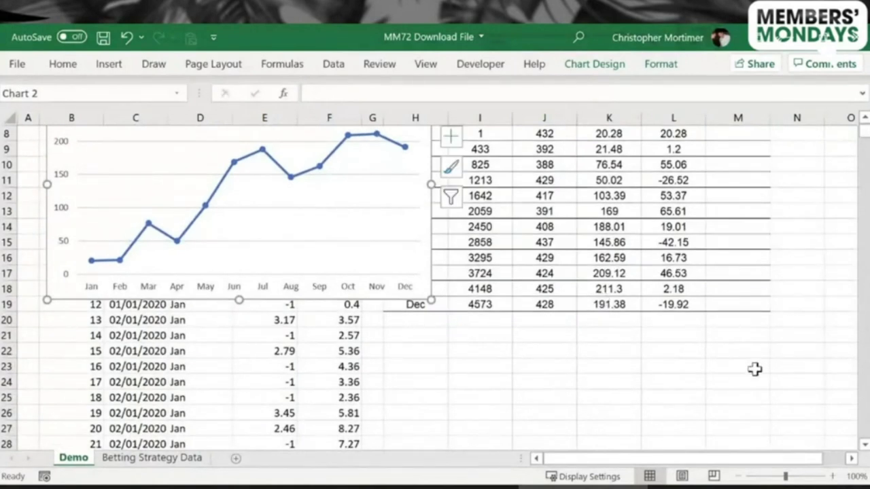
drag(430, 149, 765, 408)
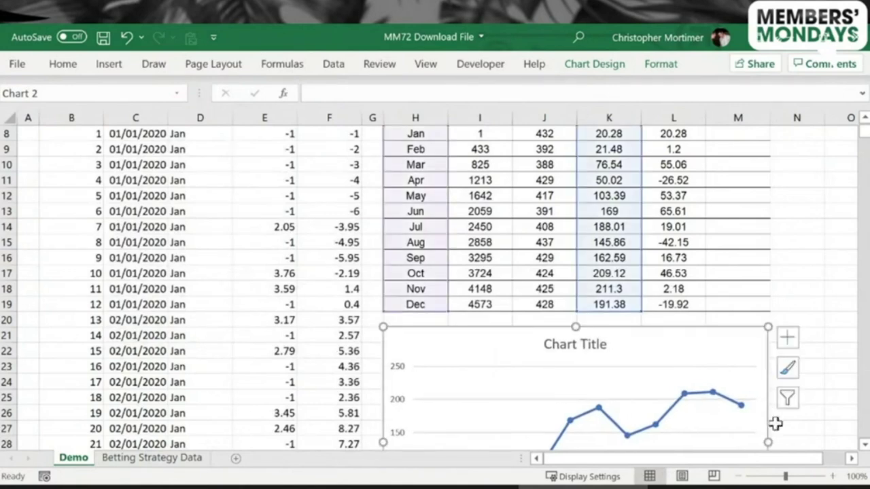
drag(769, 444, 771, 444)
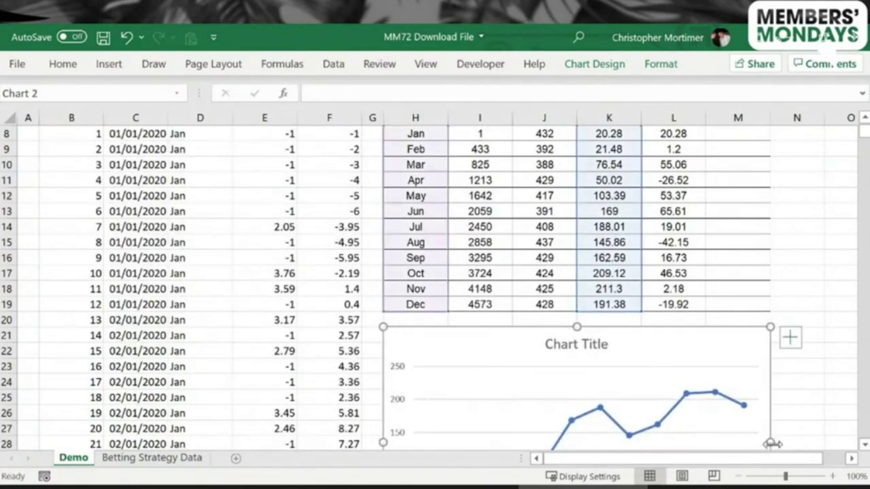
scroll(824, 353, down, 2)
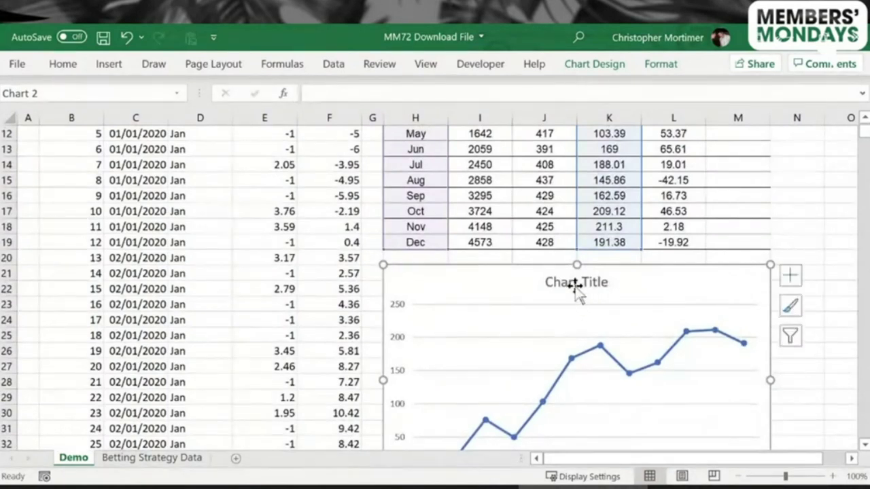
Delete the chart title and mark the empty cells H20:M20 above the chart as a place for a heading.
click(576, 284)
key(Delete)
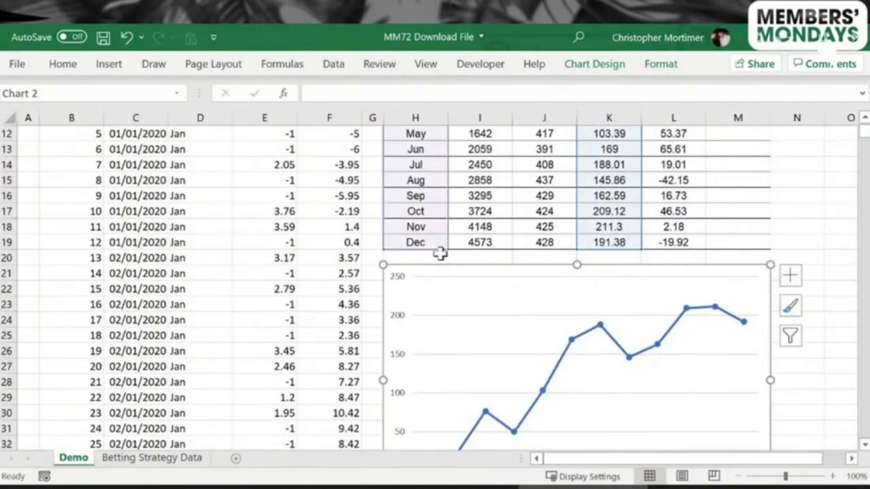
drag(431, 256, 744, 255)
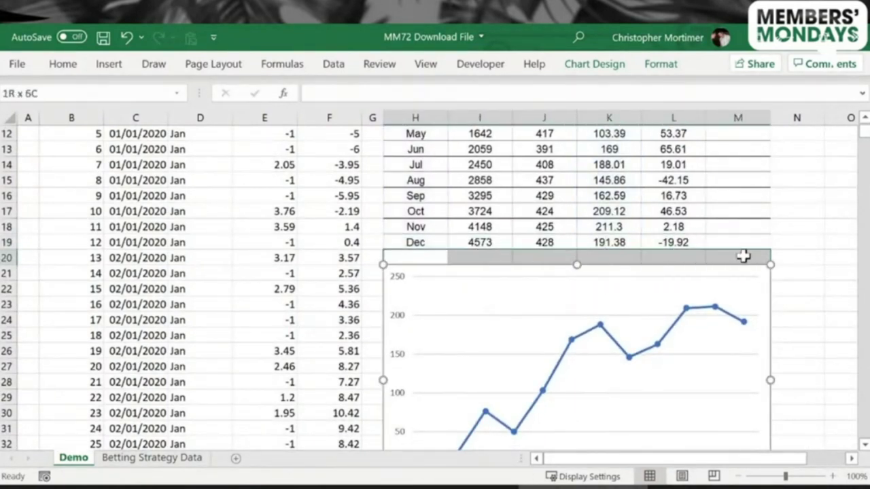
click(811, 226)
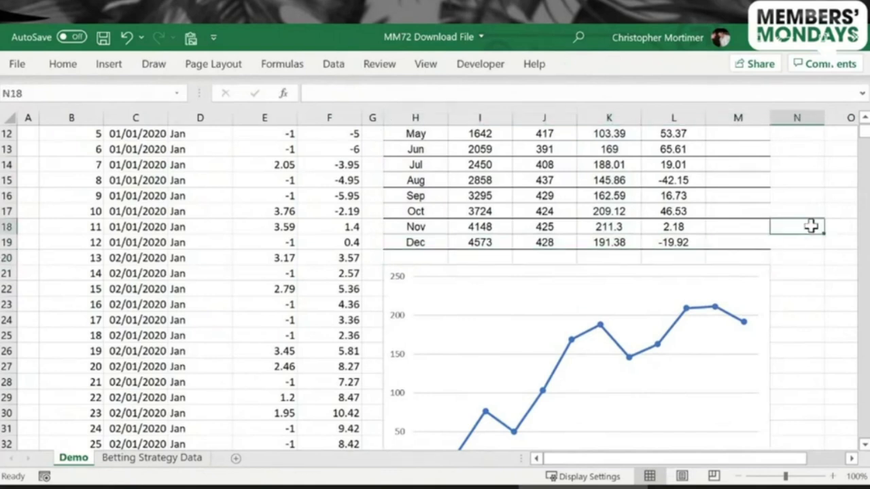
Undo the chart title deletion, the resizing and the move so the chart is back over the dataset.
key(ctrl+z)
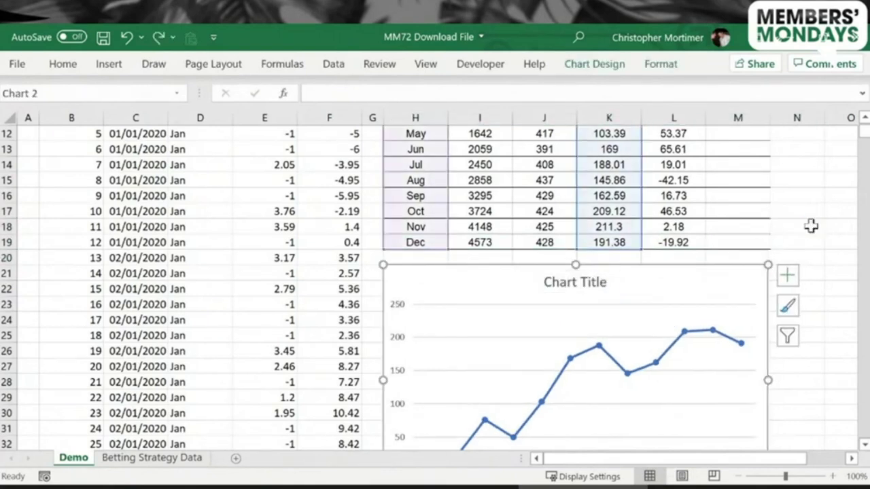
key(ctrl+z)
scroll(579, 301, up, 3)
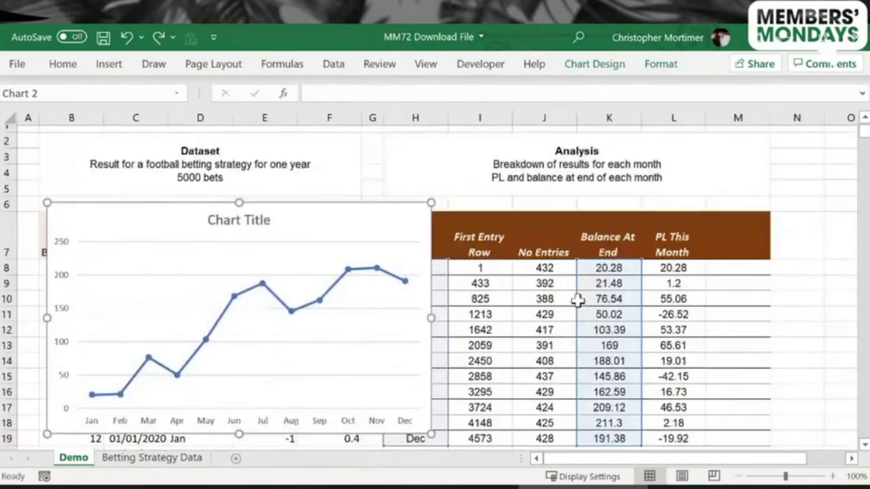
Change the chart title to "Chart: System Performance Over Time".
click(241, 217)
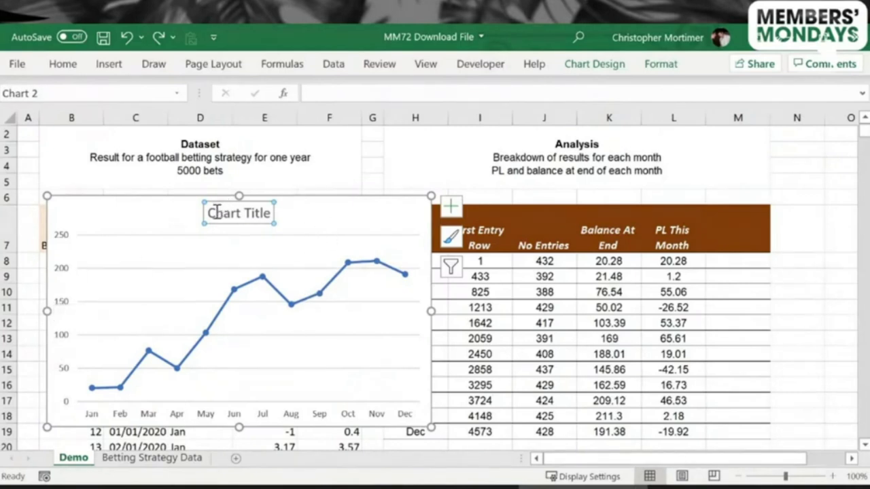
drag(212, 214, 290, 218)
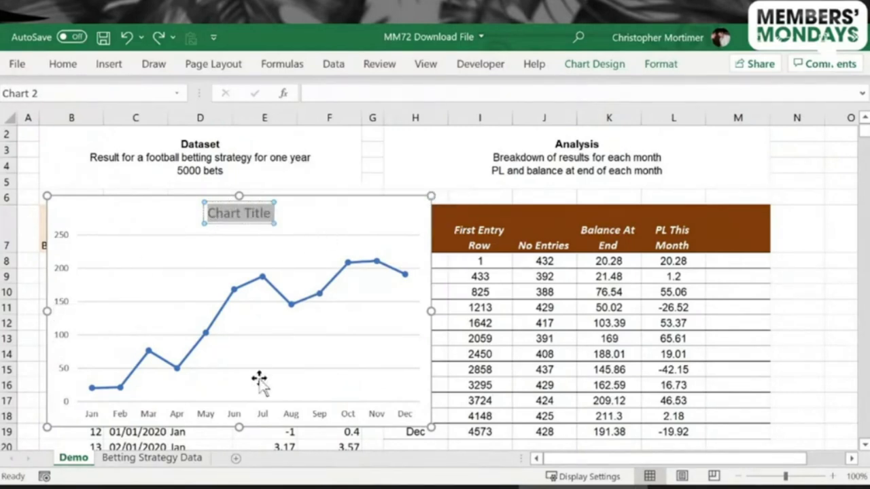
text(Chart: B)
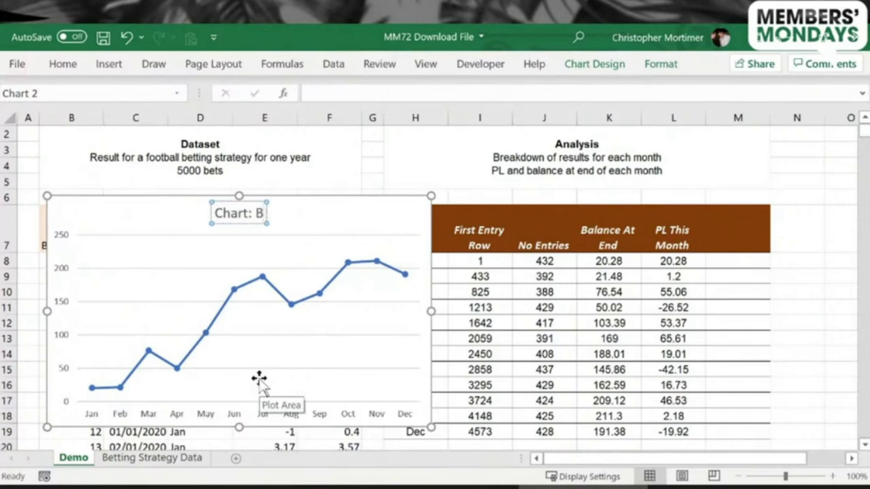
key(BackSpace)
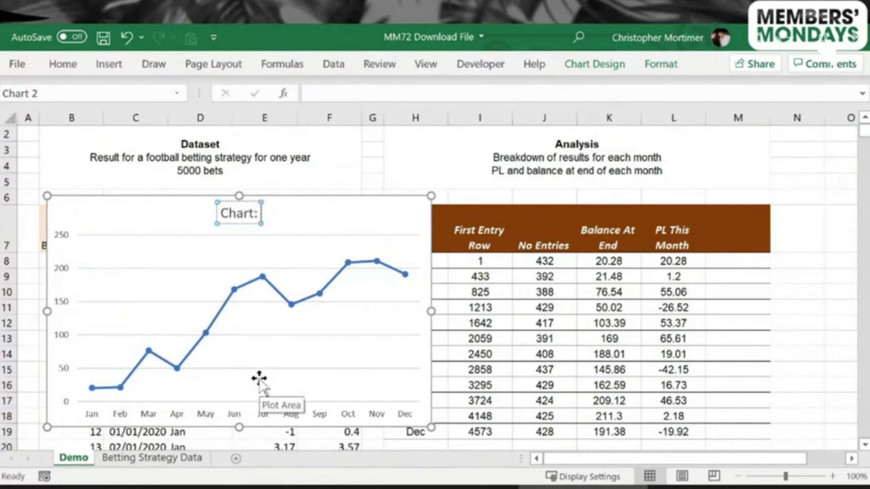
text(Performance)
key(BackSpace)
key(BackSpace)
key(BackSpace)
key(BackSpace)
key(BackSpace)
key(BackSpace)
key(BackSpace)
key(BackSpace)
key(BackSpace)
key(BackSpace)
key(BackSpace)
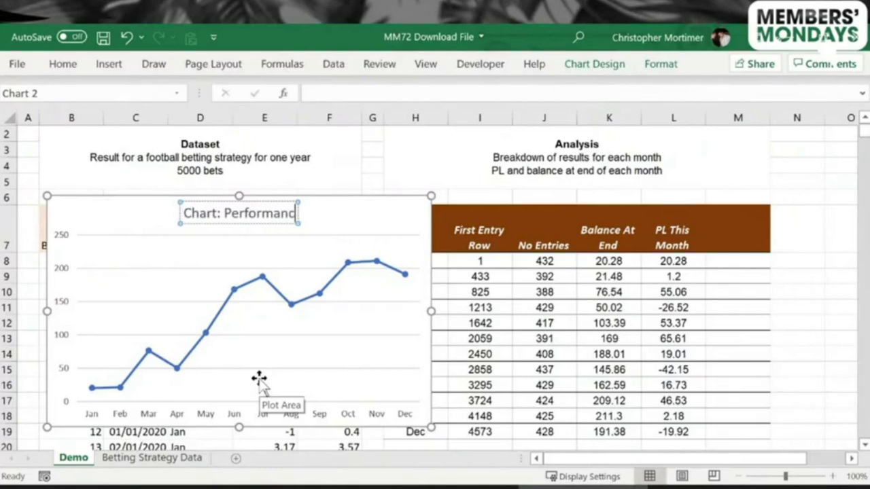
text(System Performance Over Time)
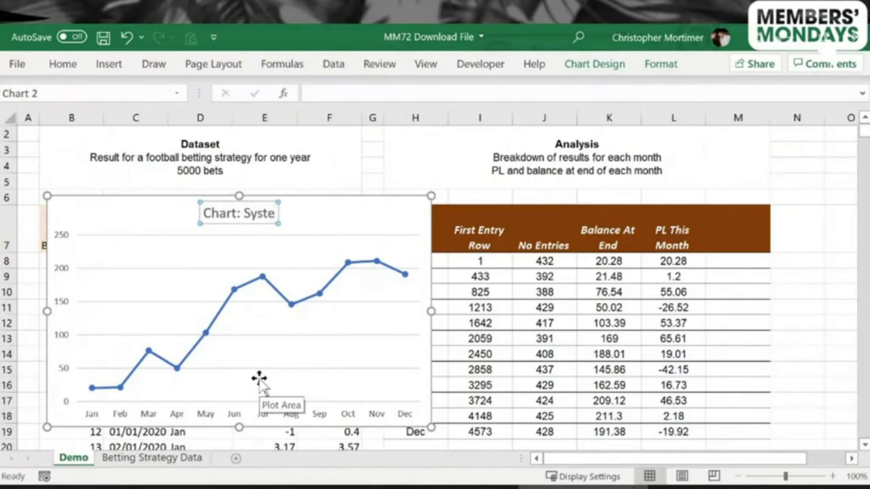
key(Escape)
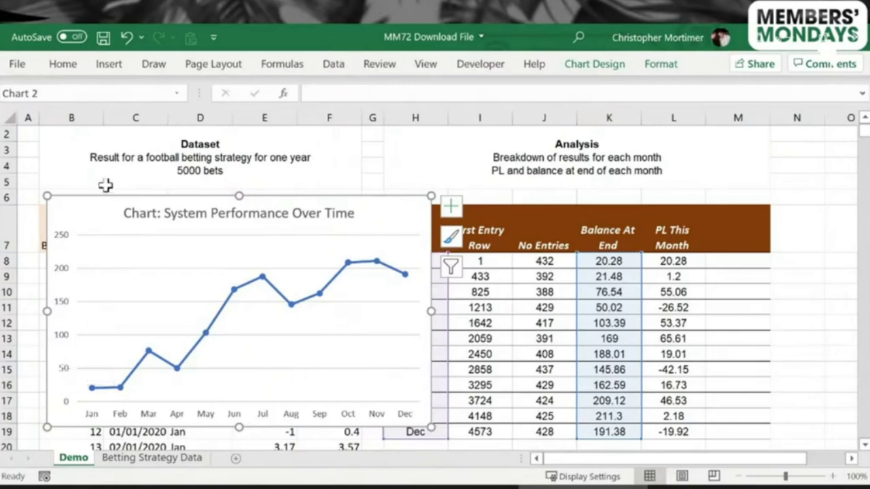
Add a primary vertical axis title to the line chart.
click(598, 65)
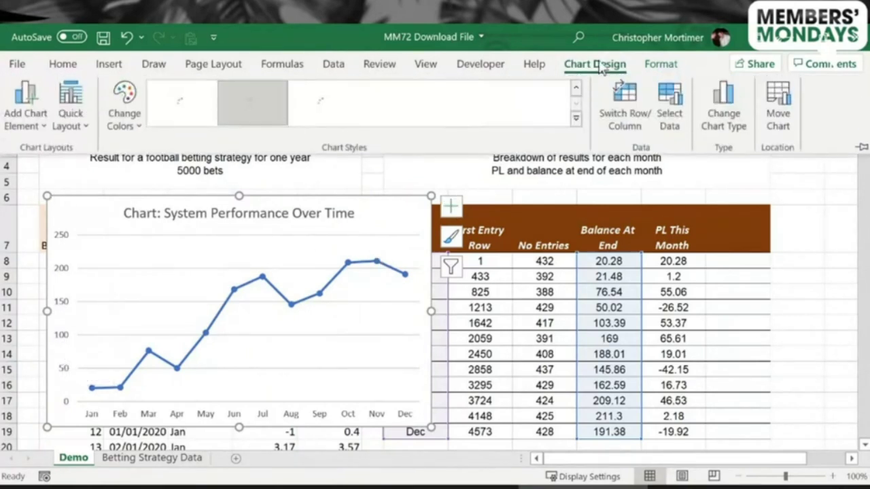
click(34, 125)
mouse_move(97, 176)
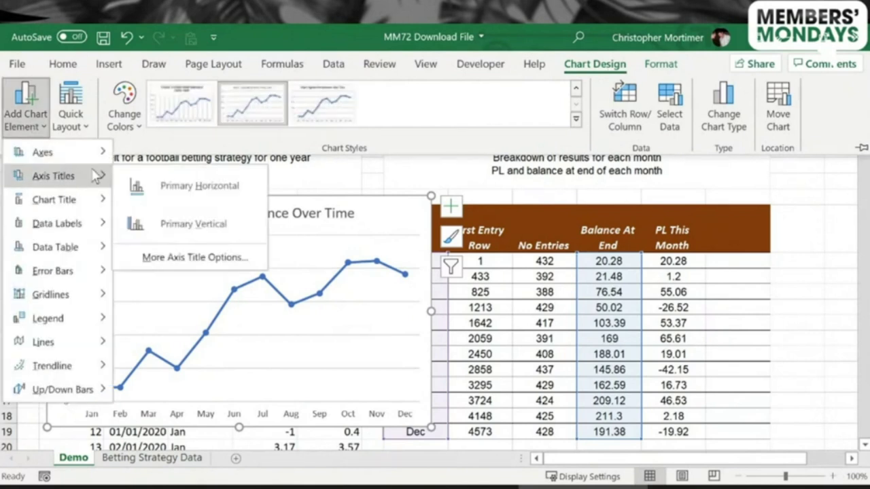
click(143, 225)
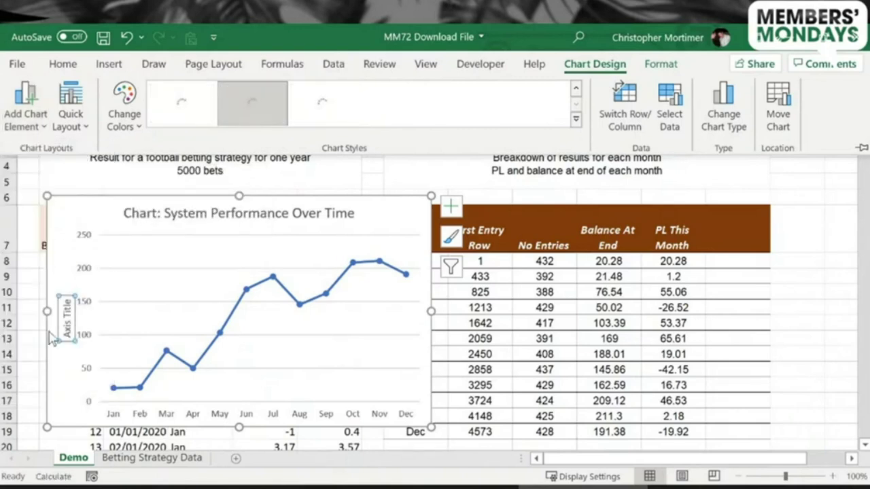
Replace the vertical axis title's placeholder text with "Balance At End Of Month".
click(65, 316)
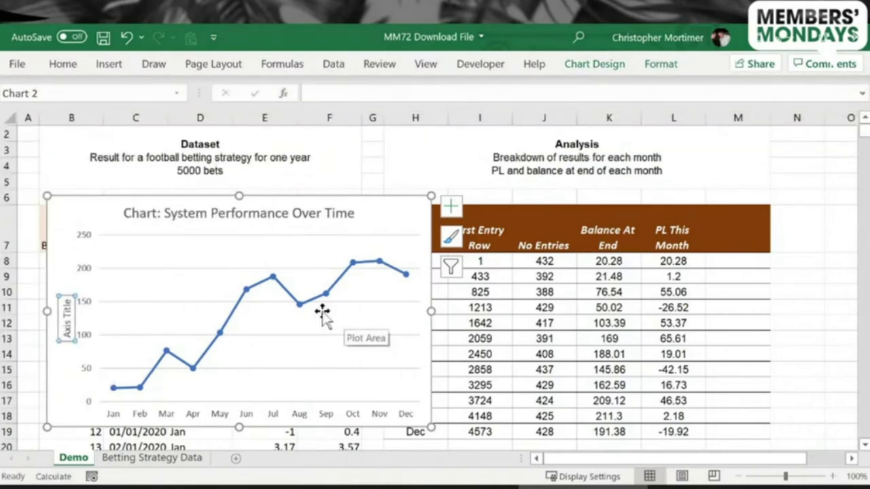
click(68, 328)
key(Delete)
key(Delete)
key(Delete)
key(Delete)
key(Delete)
key(Delete)
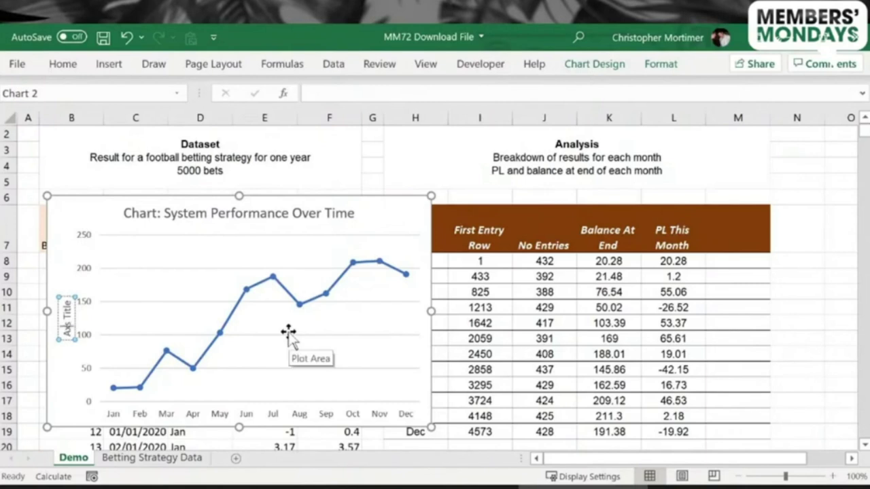
key(Delete)
key(Delete)
key(Delete)
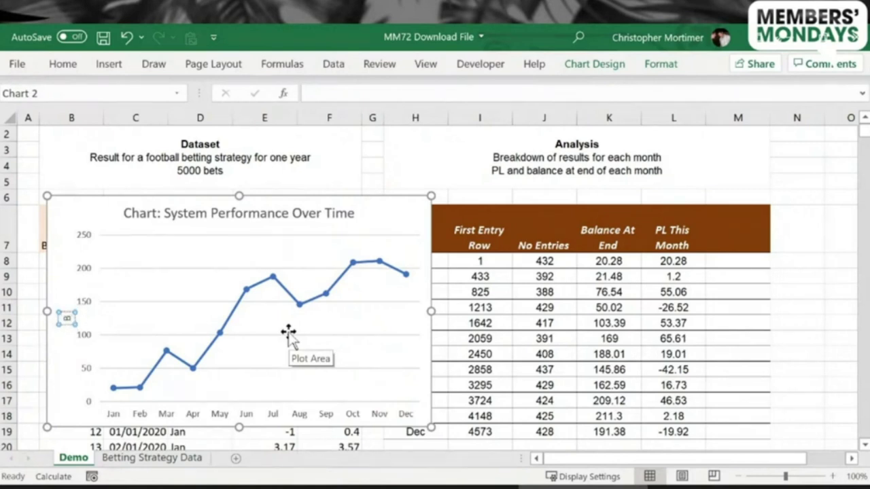
click(483, 154)
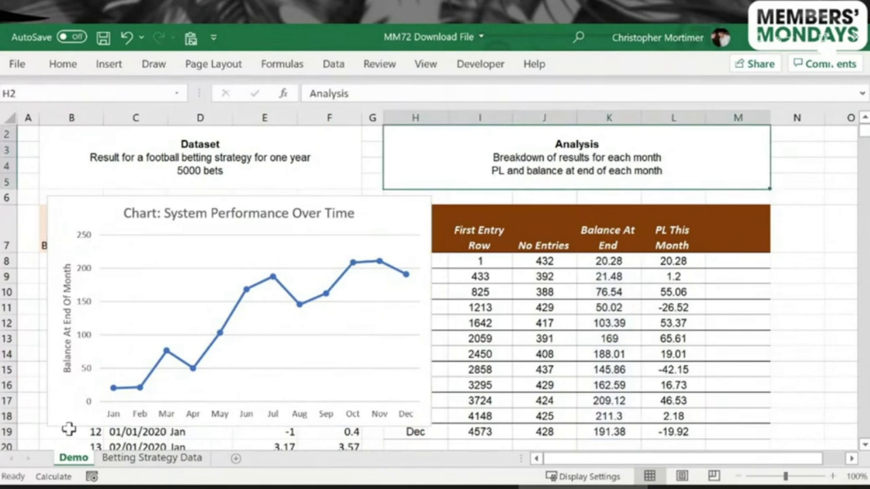
Change the chart title's font to Arial.
click(57, 428)
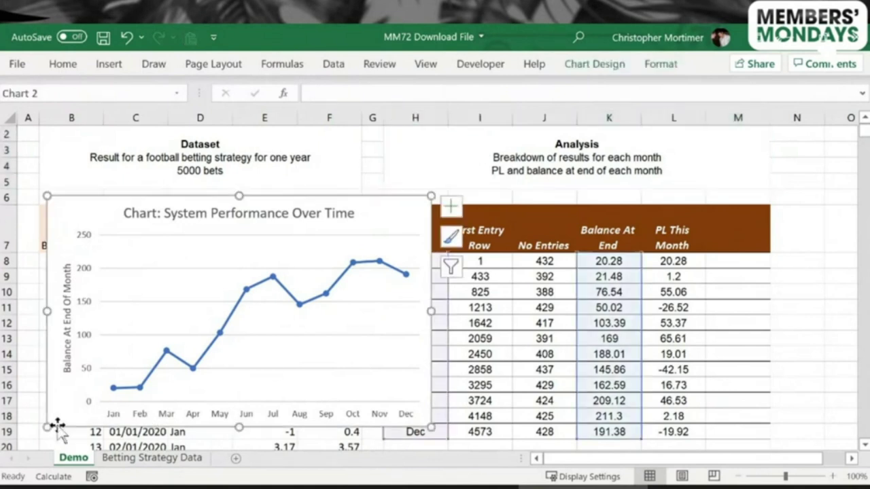
click(179, 217)
click(62, 63)
click(127, 95)
text(Arial)
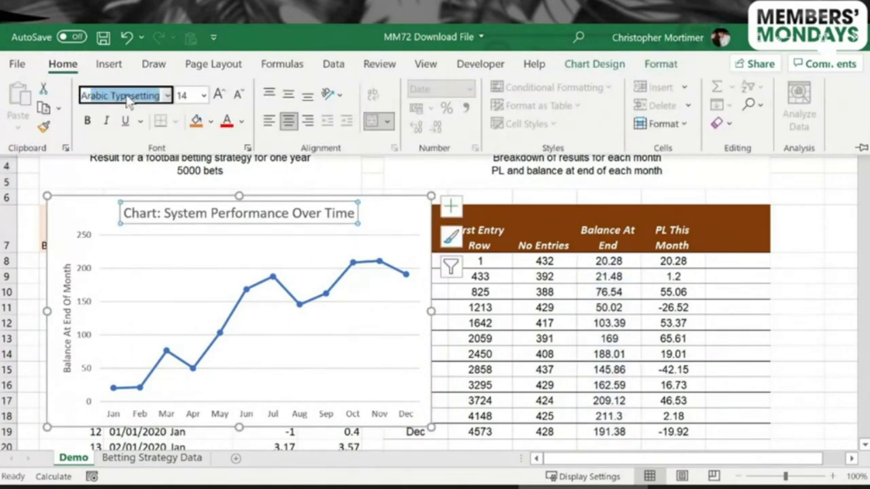
key(Return)
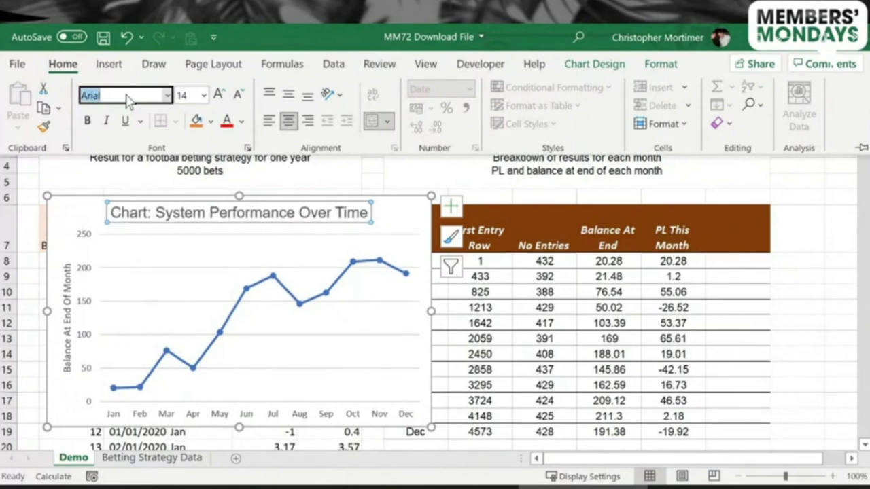
Apply the Arial font to the month labels, the vertical axis title and the vertical axis values.
click(59, 220)
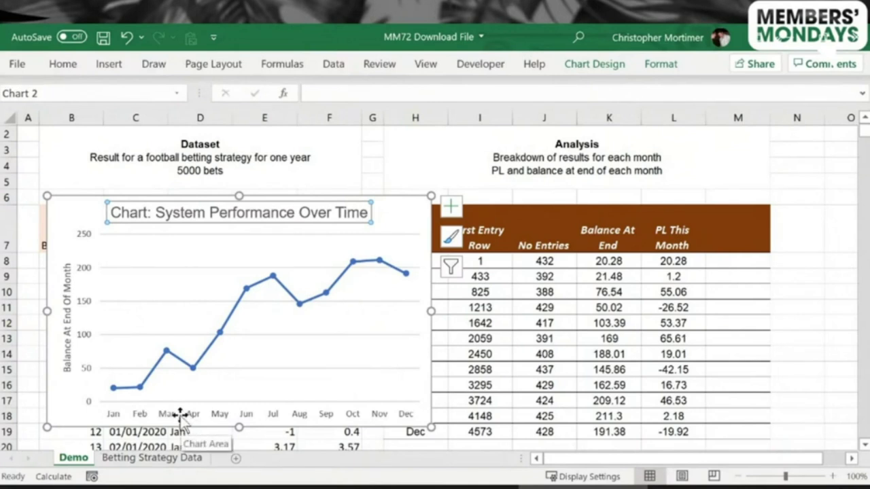
click(181, 417)
click(174, 419)
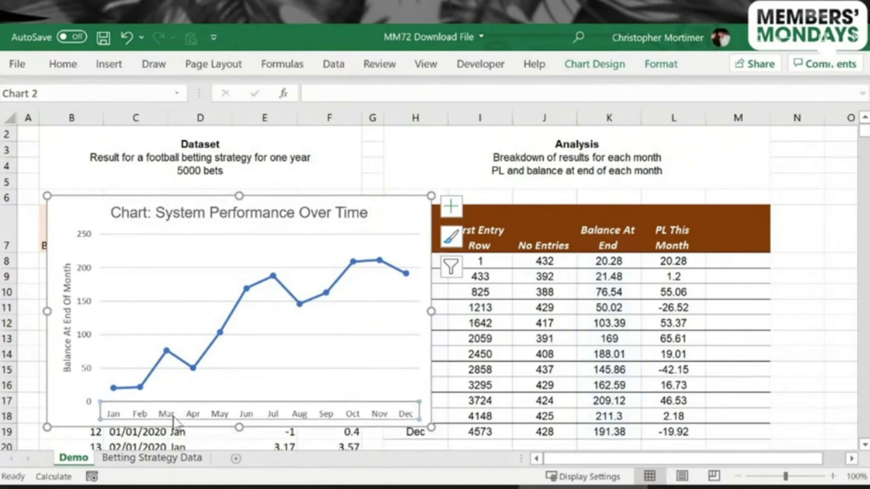
click(67, 345)
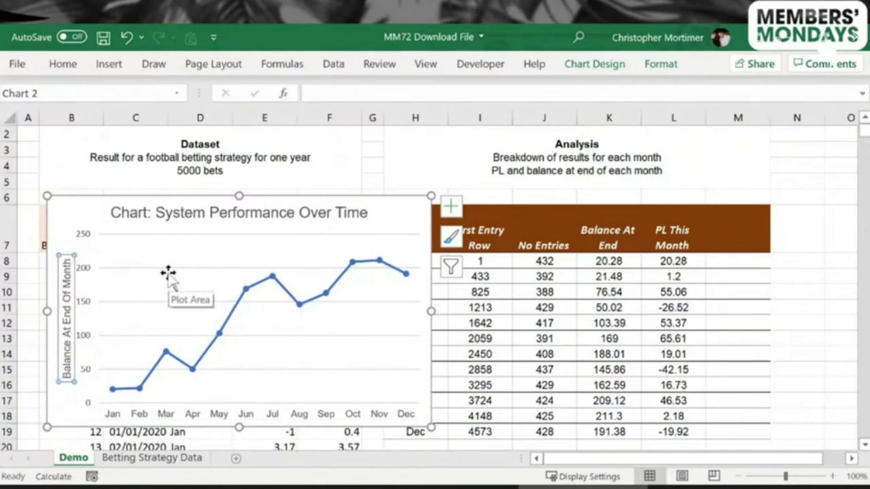
click(87, 273)
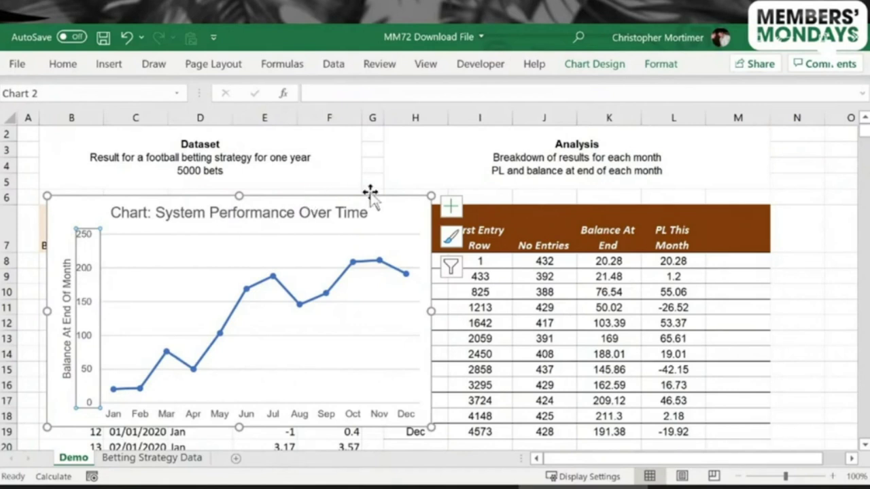
click(394, 210)
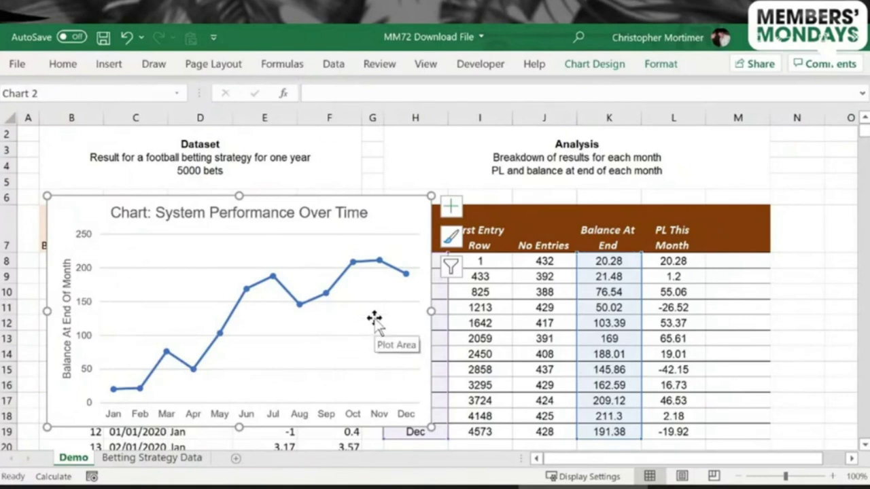
Add a second series to the chart's data source with values from K8:K19 and its name from K7.
click(693, 259)
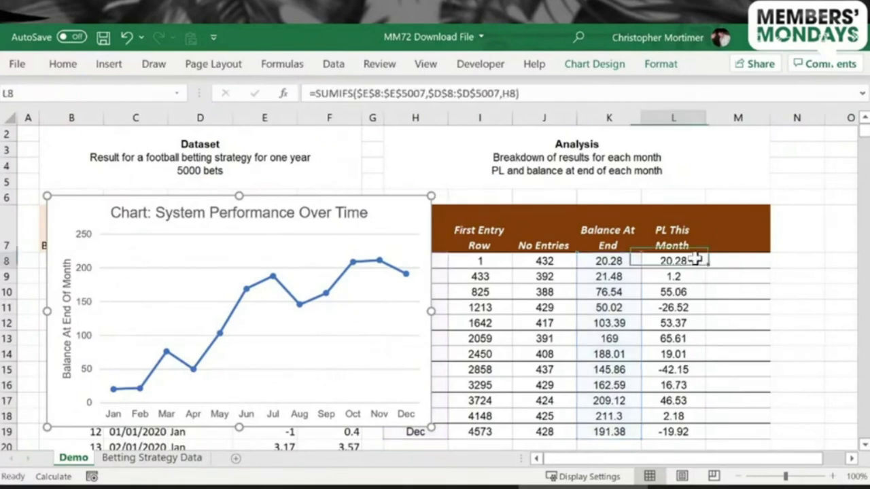
click(428, 262)
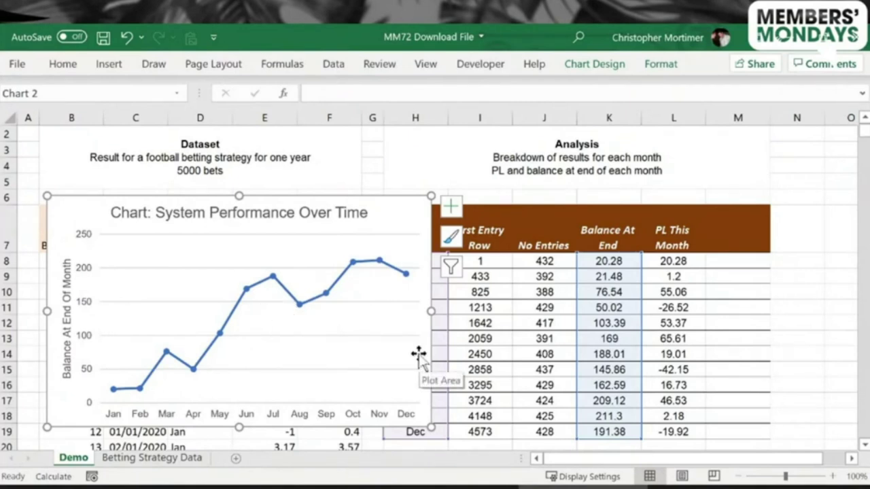
right_click(161, 264)
click(216, 372)
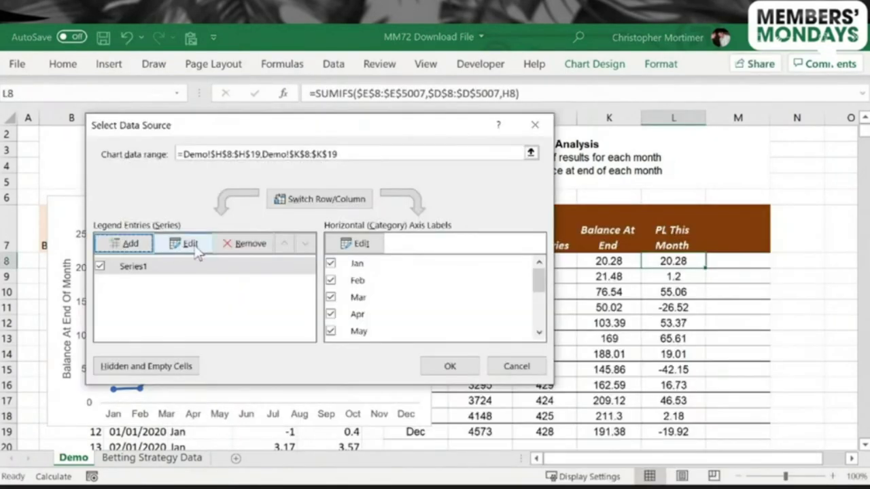
click(106, 248)
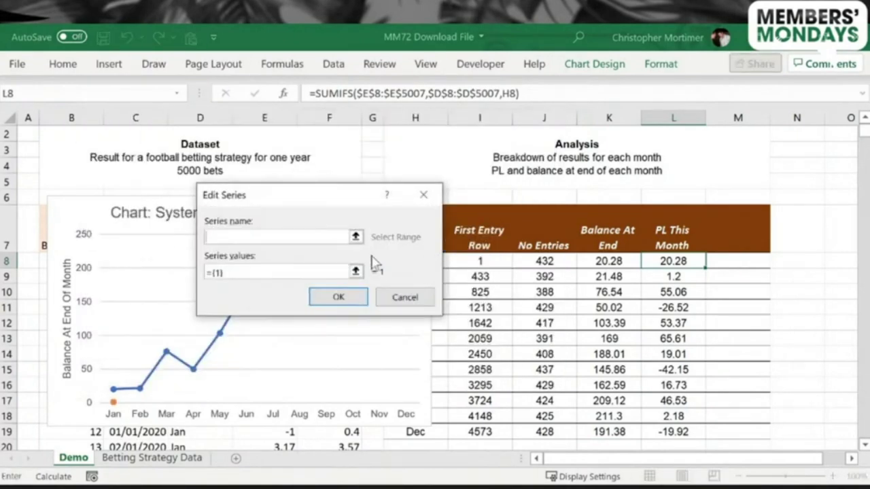
drag(237, 273, 185, 272)
key(BackSpace)
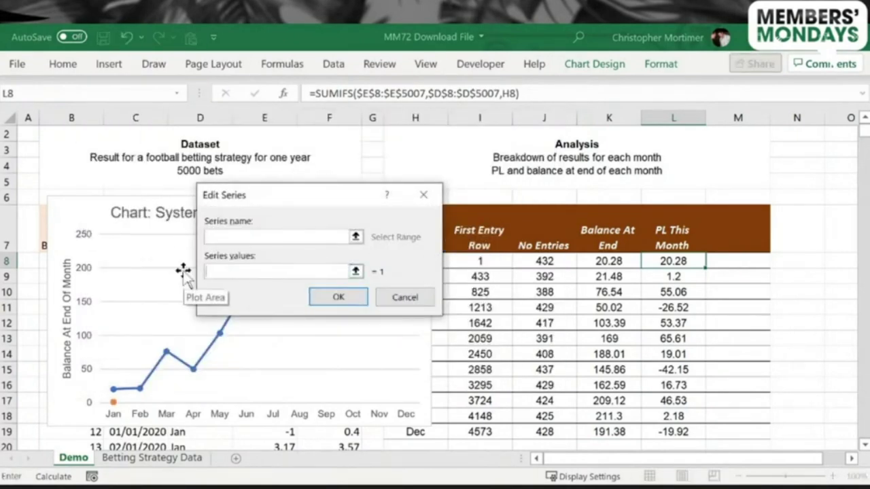
drag(584, 264, 610, 433)
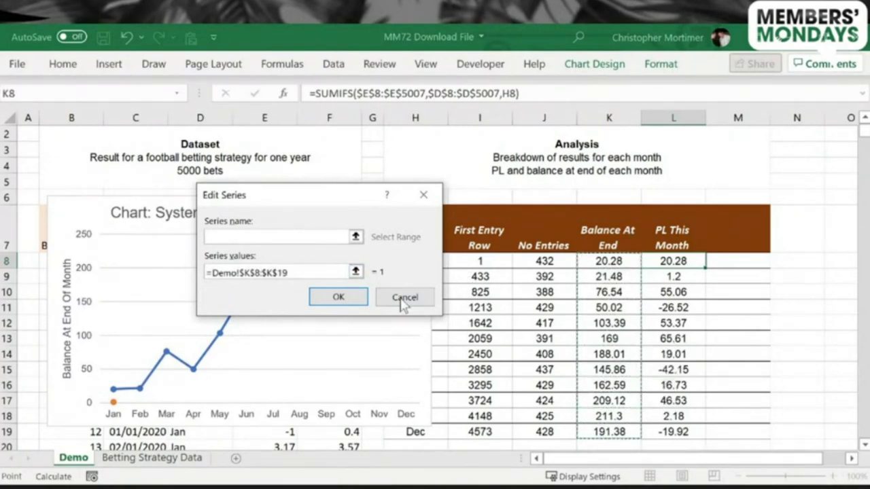
click(290, 236)
click(617, 232)
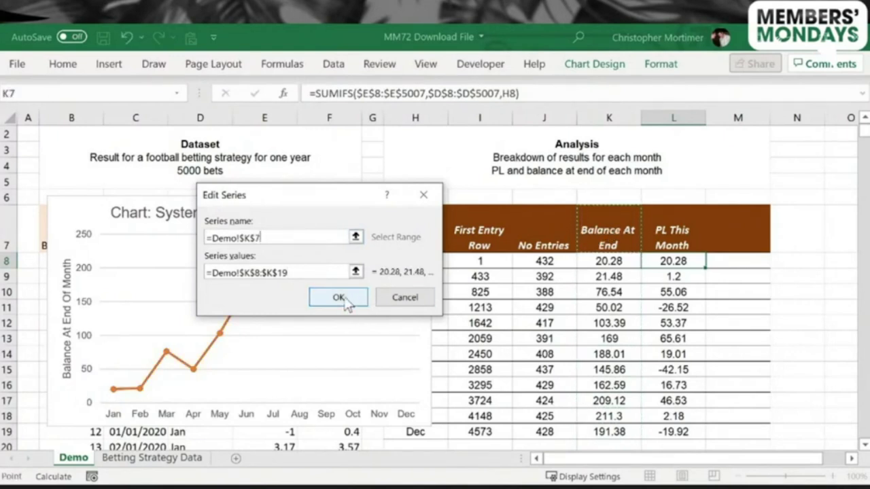
Replace the new series' values with the PL This Month range L8:L19 and apply the data source.
drag(297, 273, 175, 272)
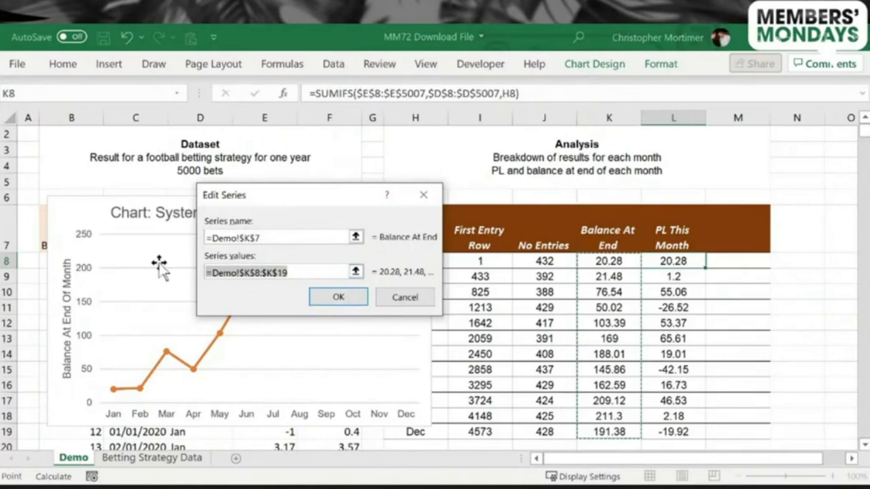
key(Delete)
drag(685, 266, 680, 433)
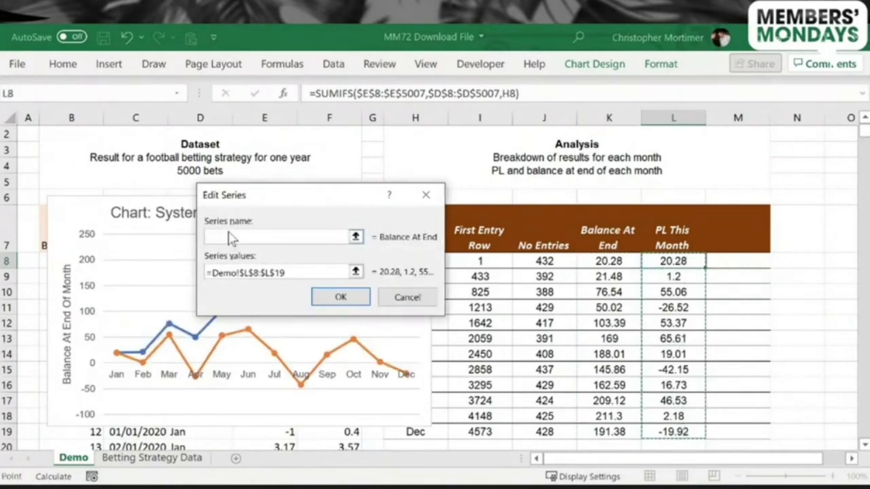
click(332, 299)
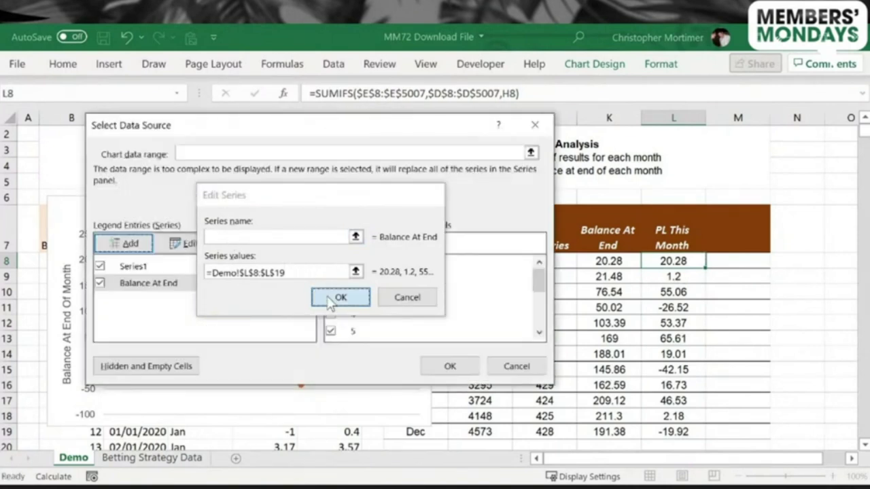
click(448, 366)
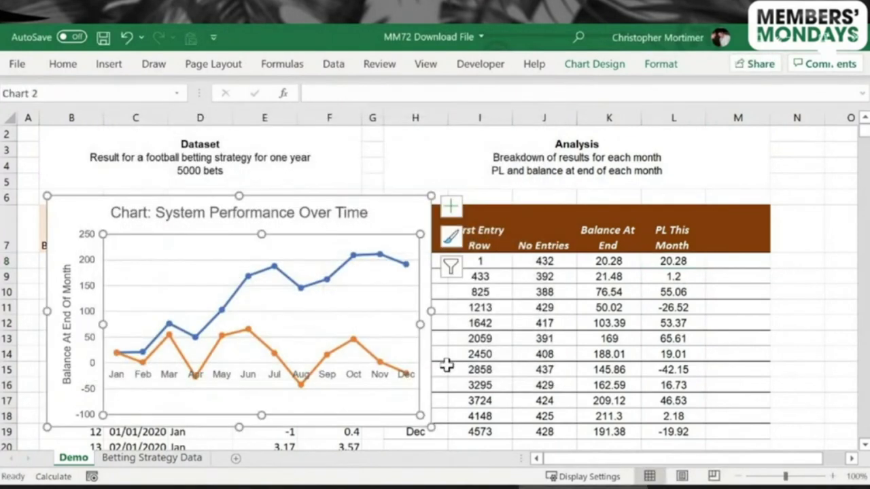
Move the vertical axis title slightly upward beside the axis.
click(66, 290)
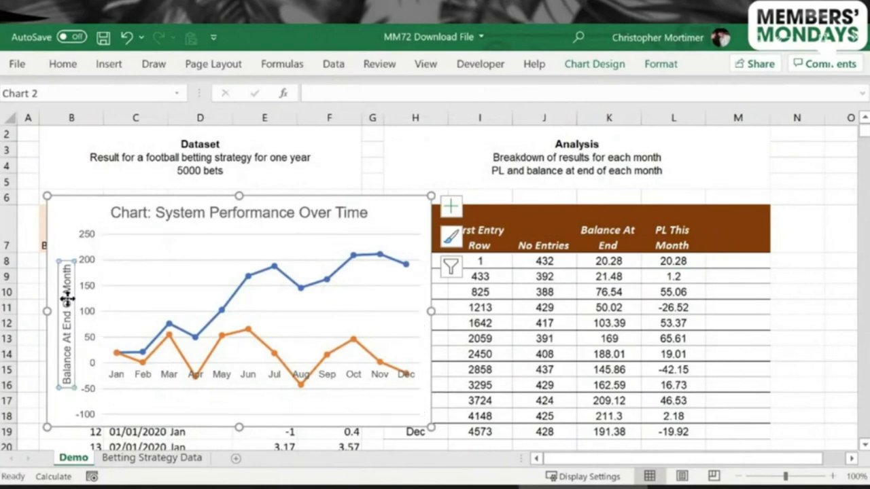
drag(67, 285, 66, 274)
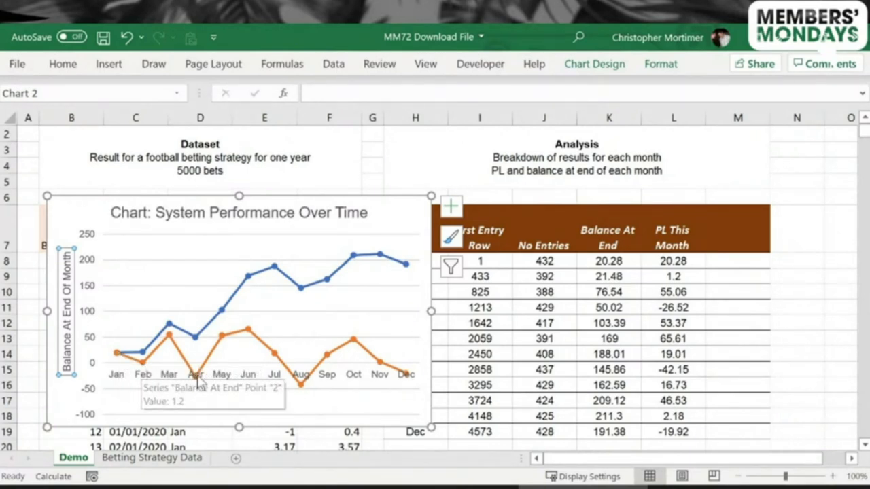
Examine the monthly PL values in L8:L15 against the chart's second line.
click(677, 307)
key(Down)
key(Down)
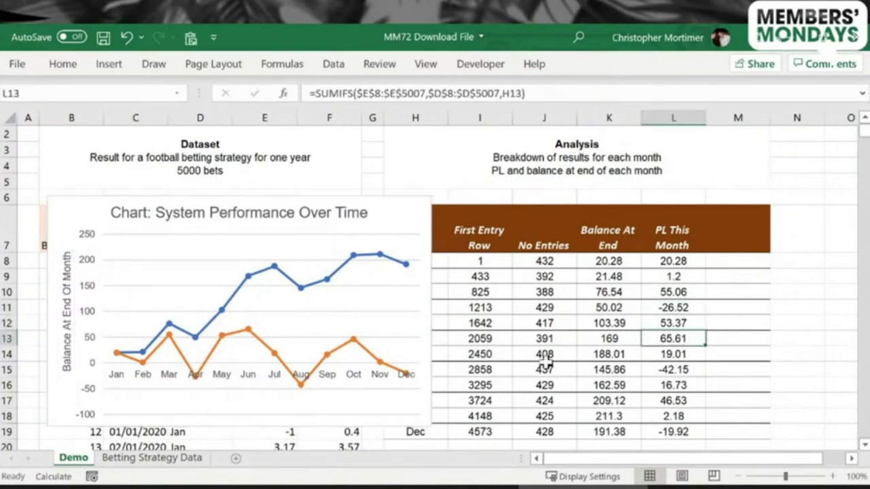
key(Down)
key(Down)
key(shift+Up)
key(shift+Up)
key(shift+Up)
key(shift+Up)
key(shift+Up)
key(shift+Up)
key(shift+Up)
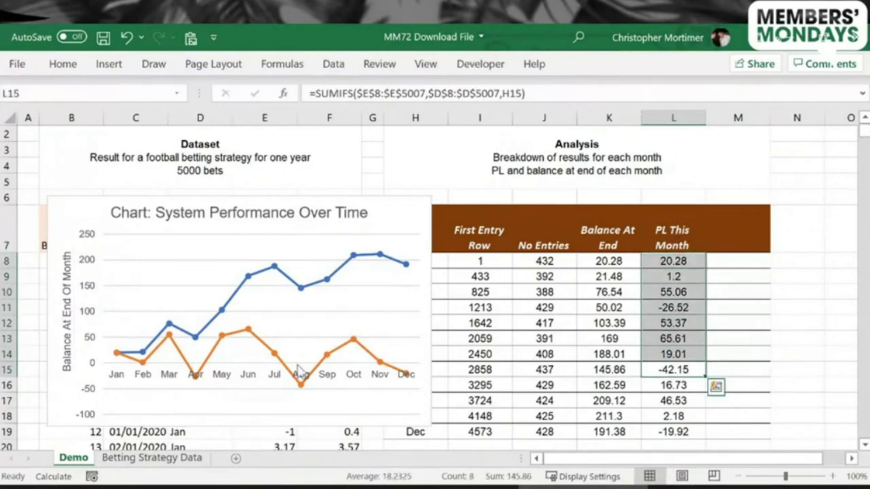
Change the monthly PL series to a Clustered Column plotted on the secondary axis, keeping the balance series as Line with Markers.
click(213, 358)
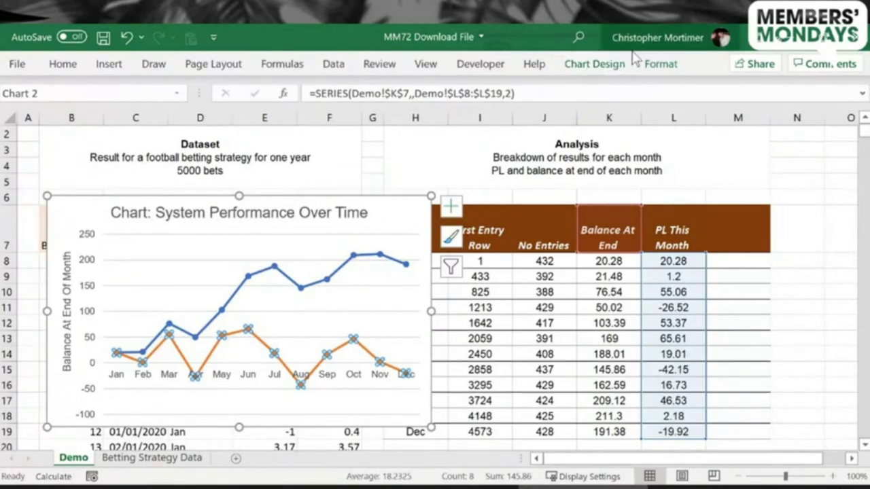
click(607, 67)
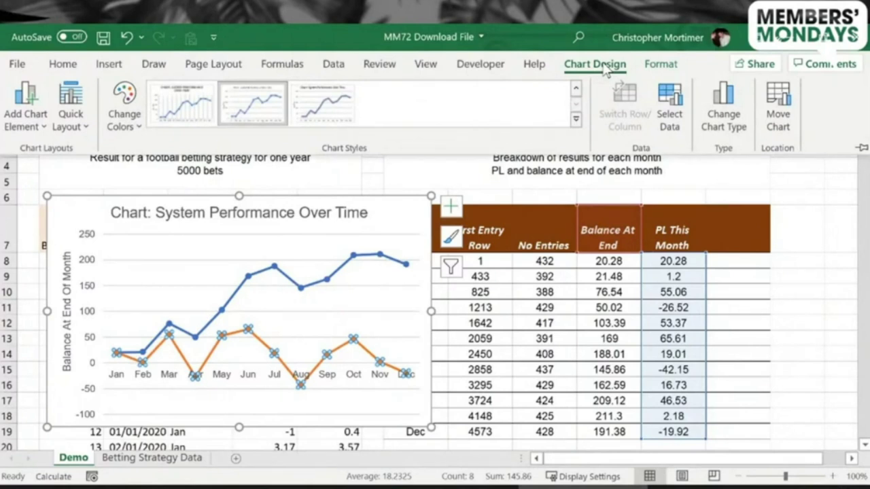
click(718, 101)
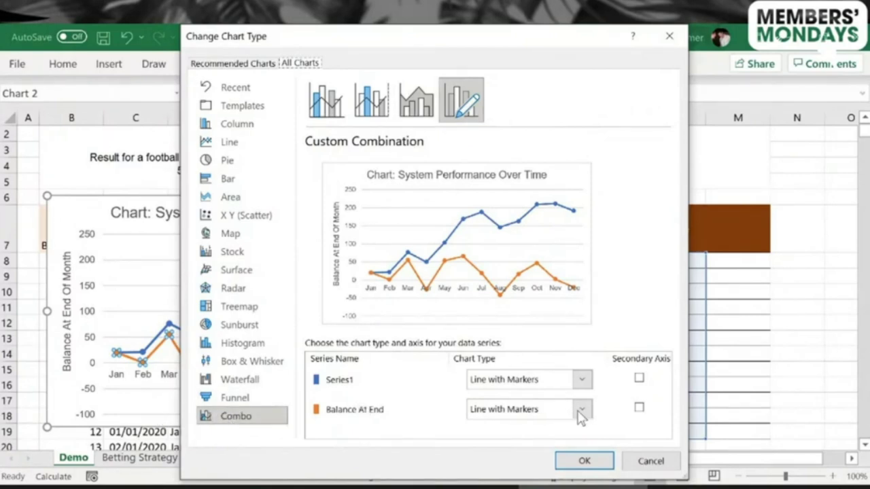
click(640, 409)
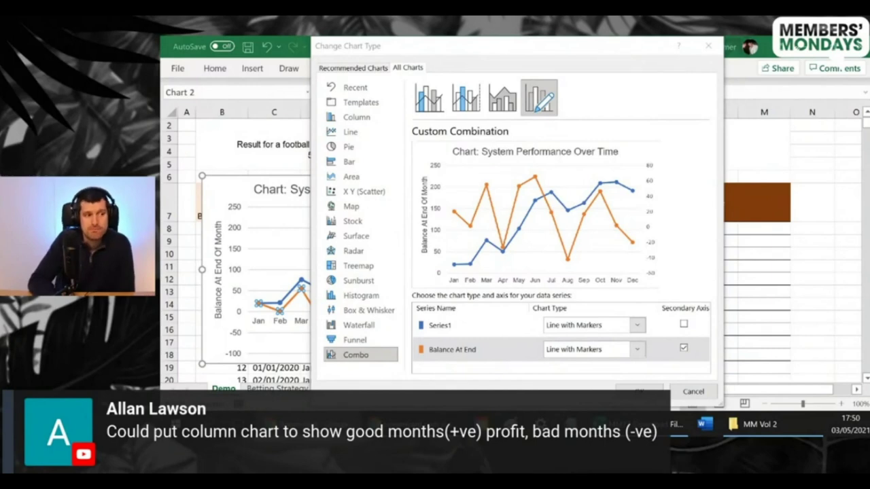
click(637, 349)
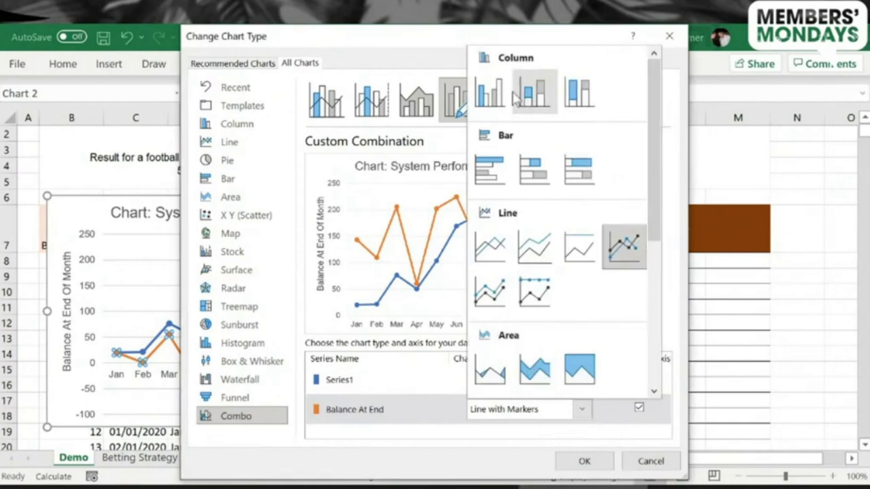
click(492, 94)
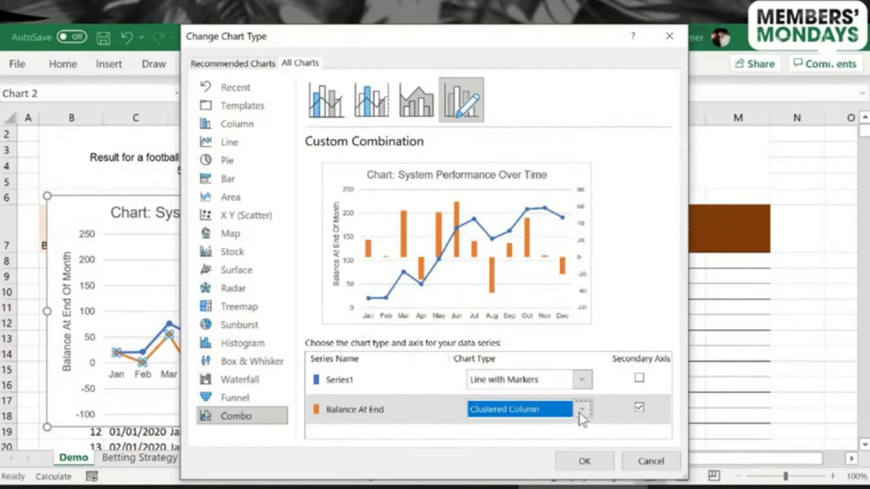
click(586, 464)
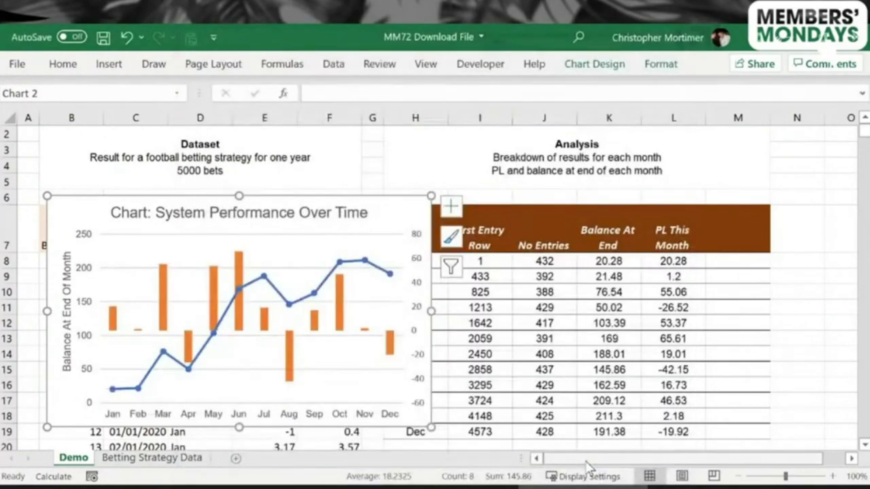
Move the chart up, enlarge it to span about columns B to J, and shift the vertical axis title clear of the axis labels.
drag(390, 198, 404, 133)
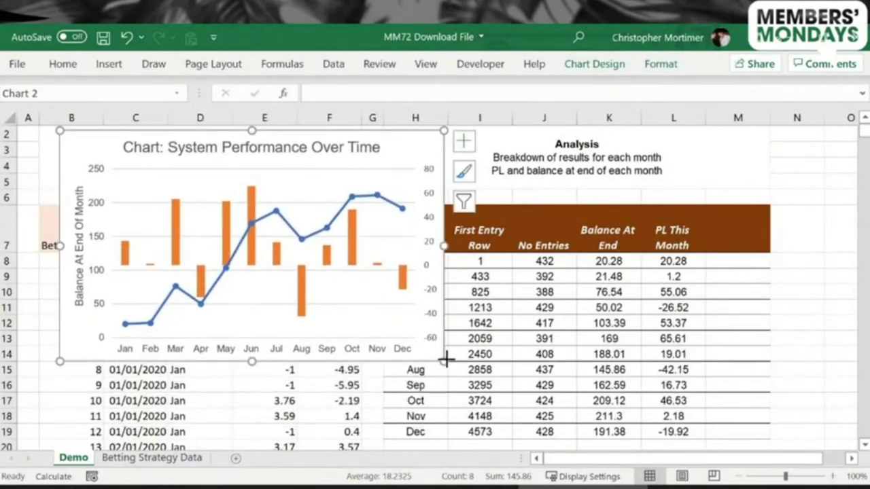
drag(446, 360, 619, 415)
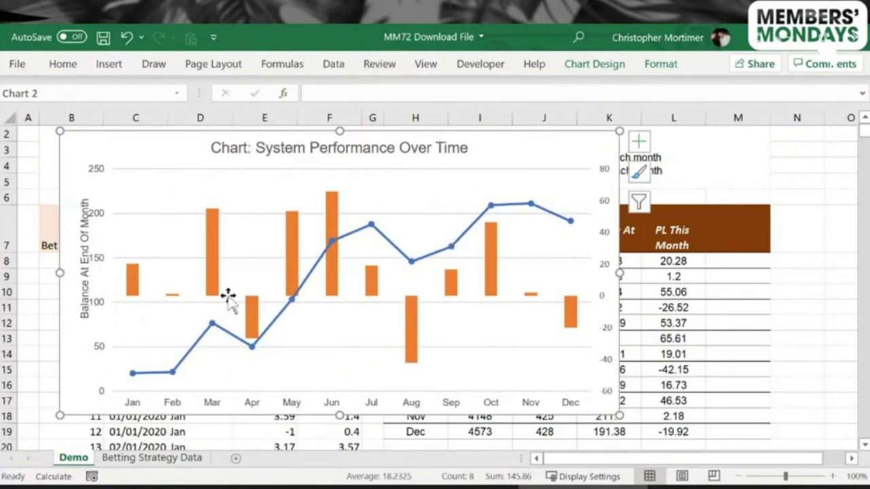
click(80, 295)
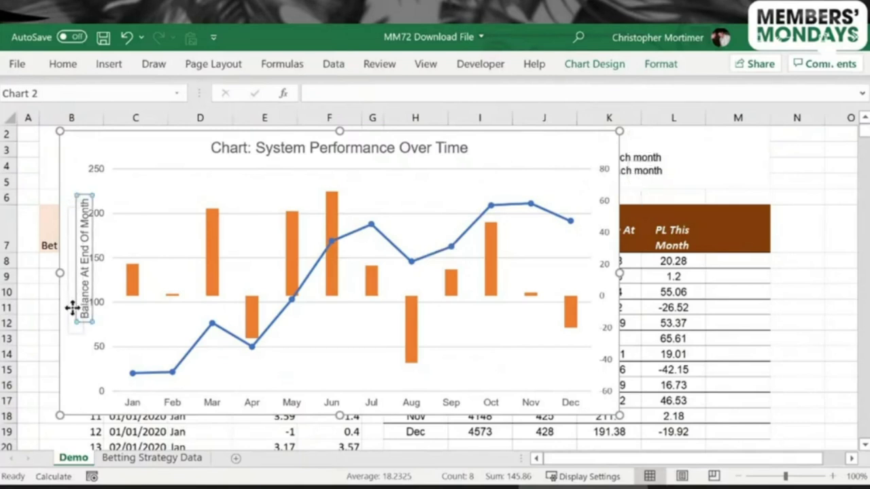
drag(72, 308, 65, 320)
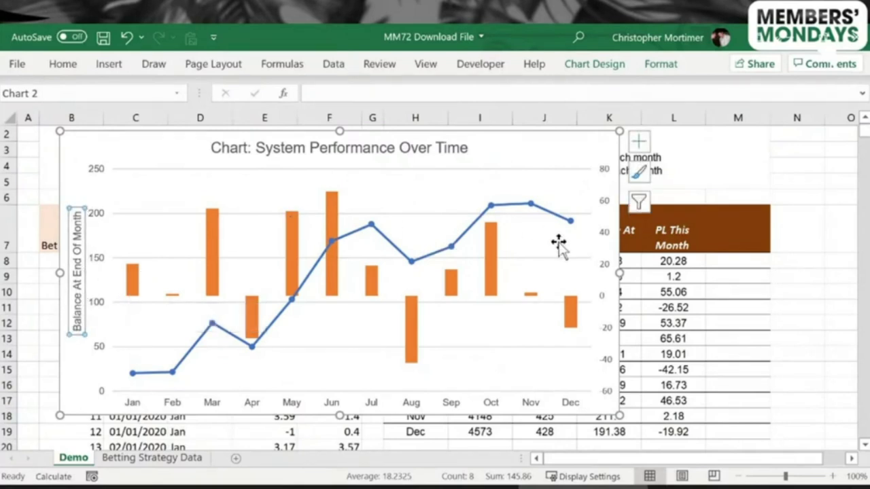
drag(619, 273, 570, 277)
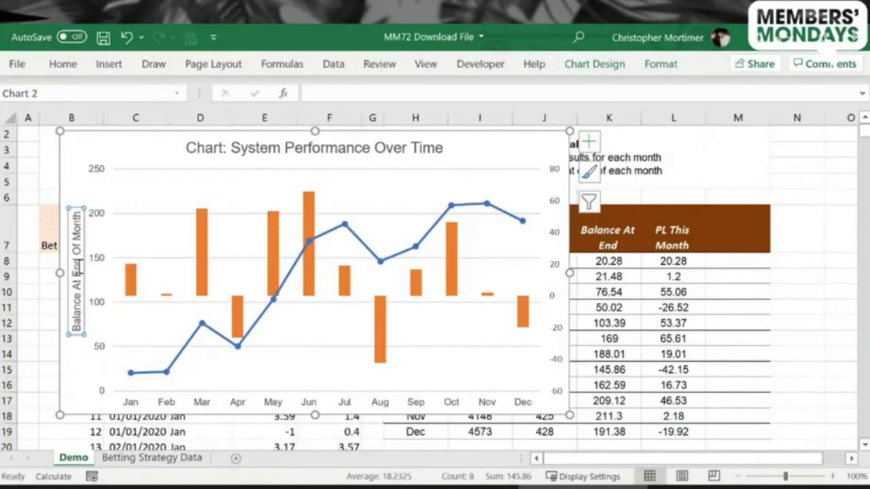
Try turning off the chart's secondary vertical axis and undo the change.
click(595, 65)
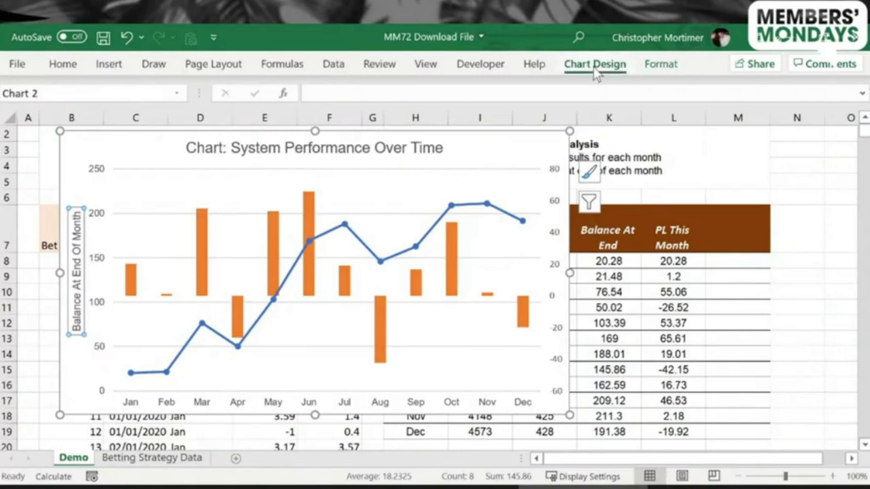
click(20, 126)
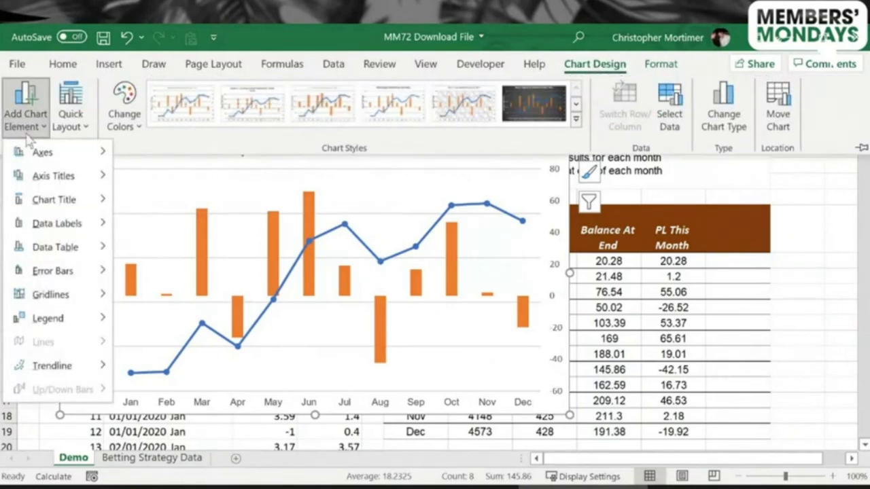
mouse_move(55, 157)
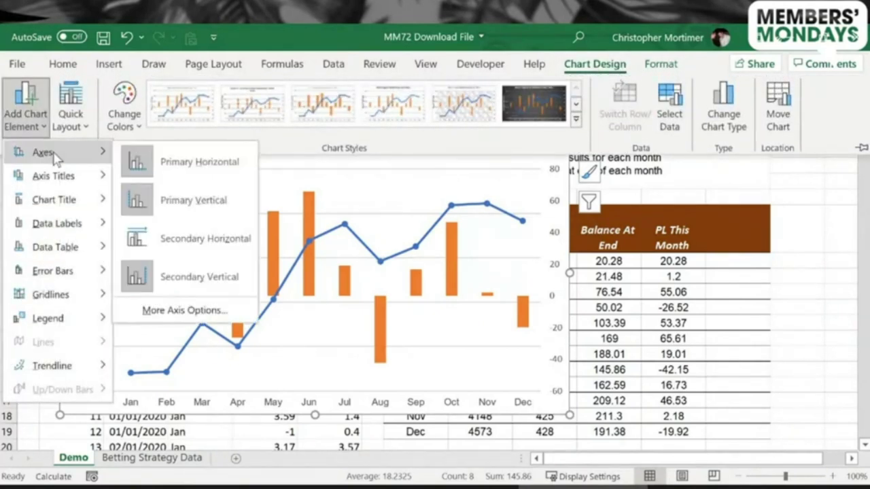
click(204, 279)
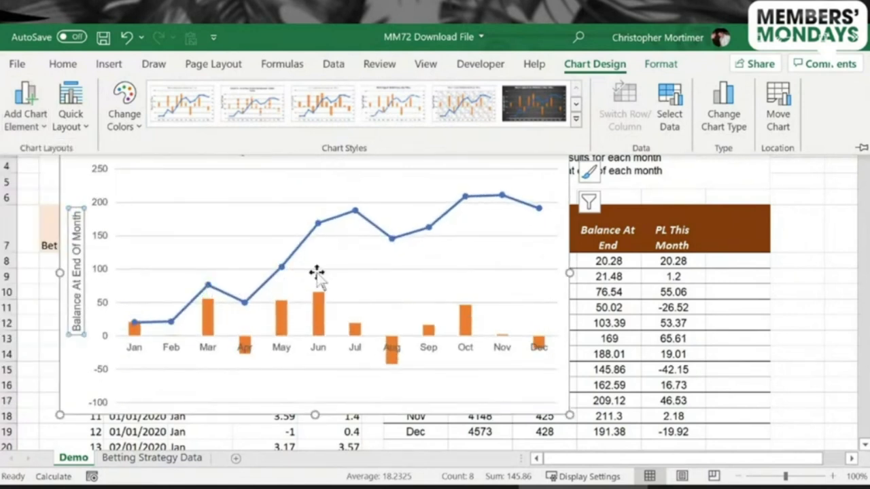
key(ctrl+z)
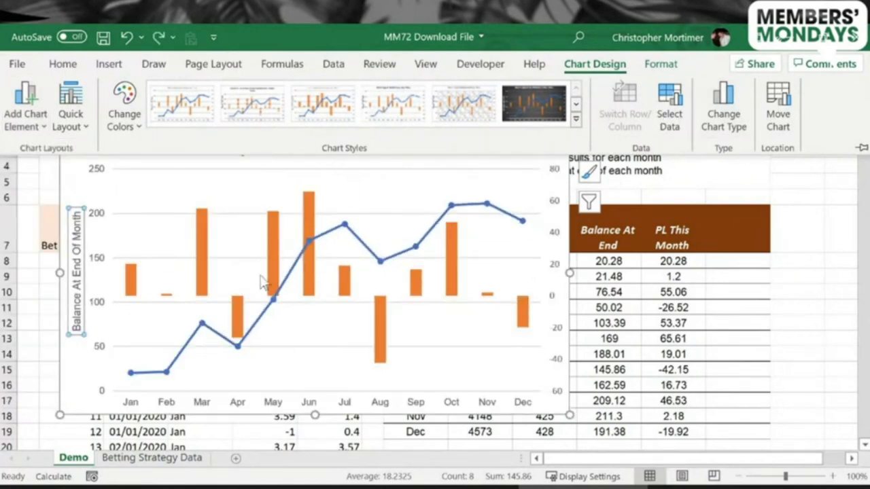
Add a secondary vertical axis title to the chart reading "Profit / Loss For Month".
click(34, 112)
mouse_move(73, 182)
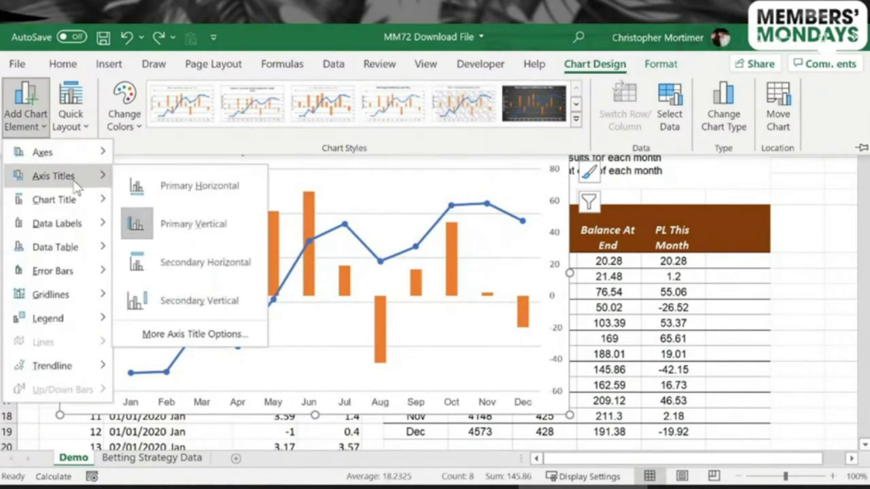
click(208, 300)
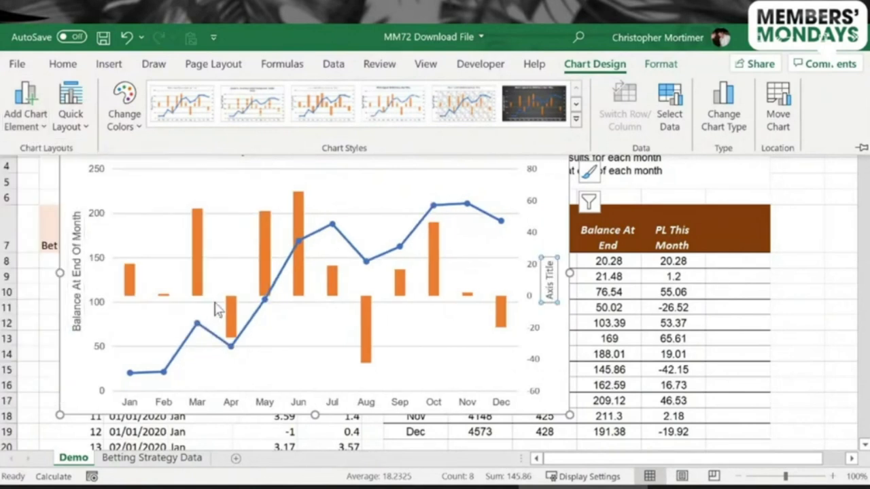
click(551, 288)
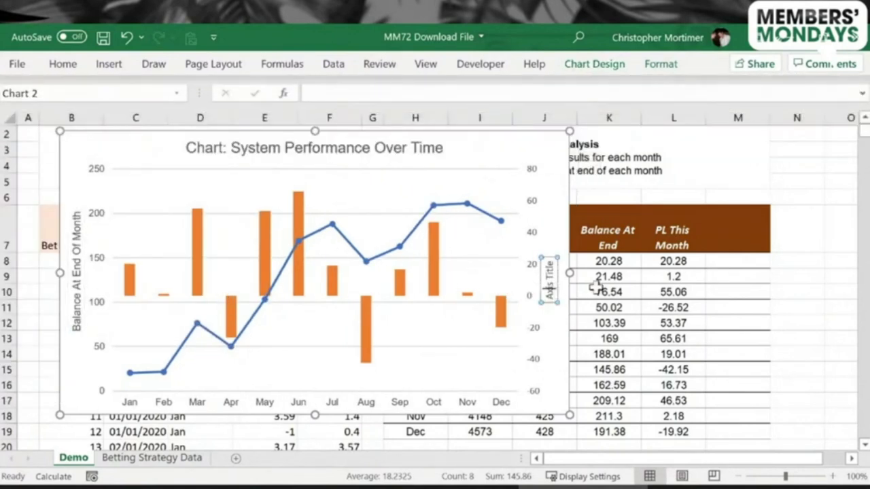
key(BackSpace)
key(BackSpace)
key(BackSpace)
key(BackSpace)
key(BackSpace)
text(Profit / Loss For Month)
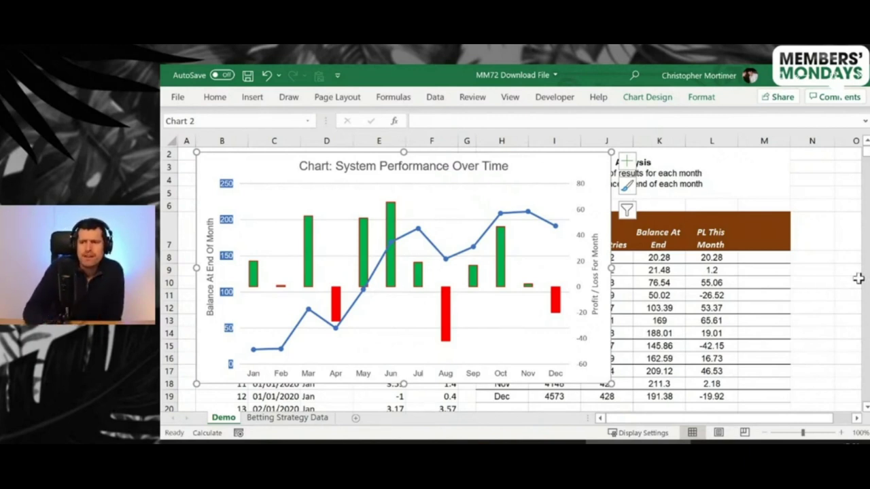
click(714, 197)
click(807, 180)
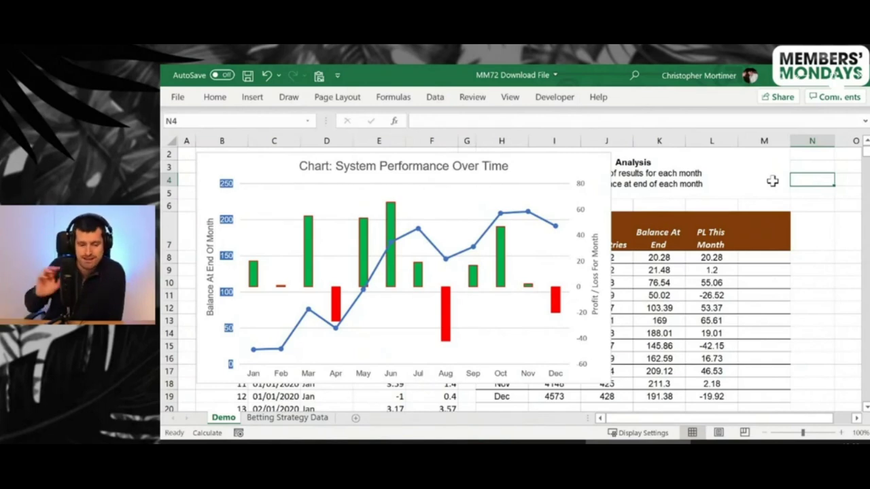
click(353, 371)
click(364, 379)
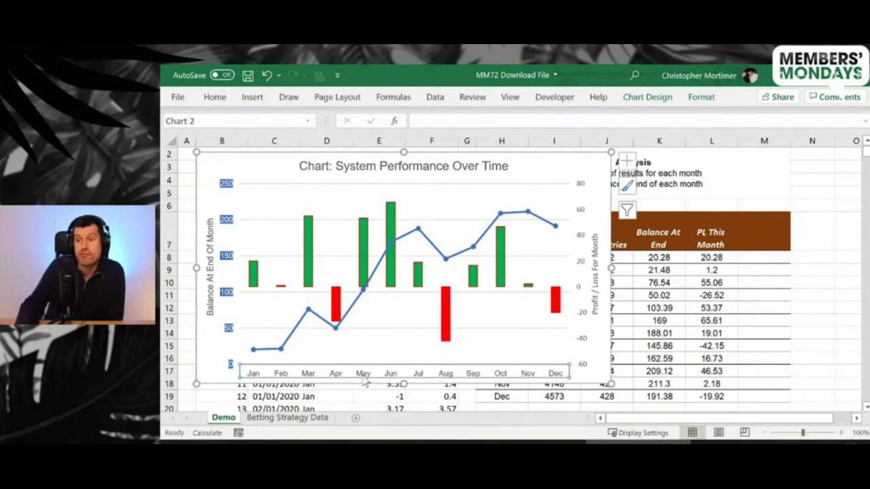
Move the chart down to about row 18 so that the Dataset and Analysis tables are uncovered.
click(658, 307)
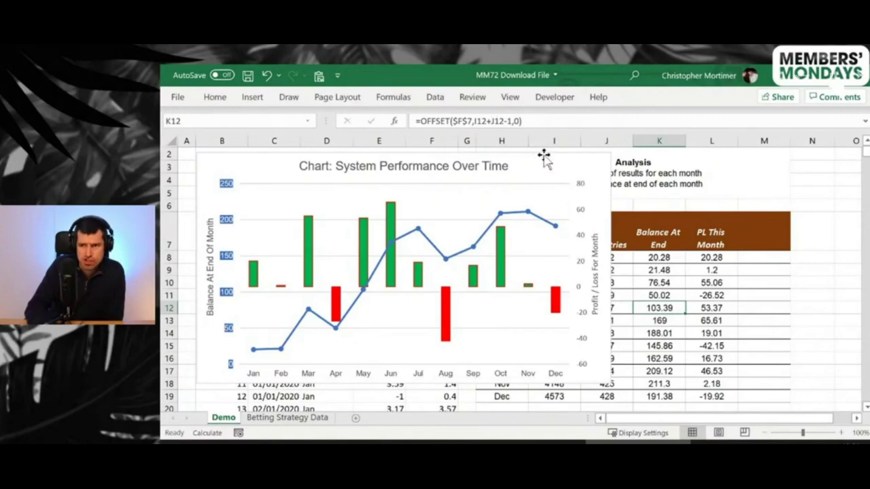
drag(546, 157, 637, 389)
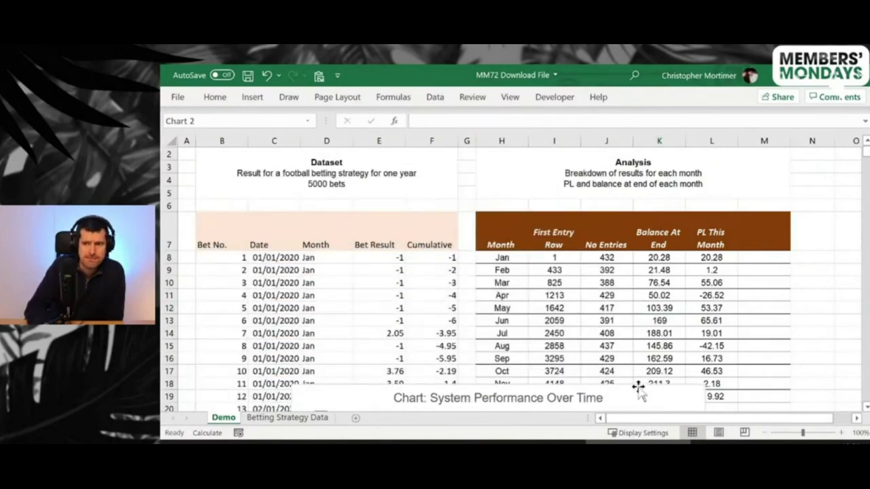
Examine the row 8 formulas across the Analysis table, from Month to PL This Month, and a Bet Result in the Dataset.
click(500, 258)
key(Right)
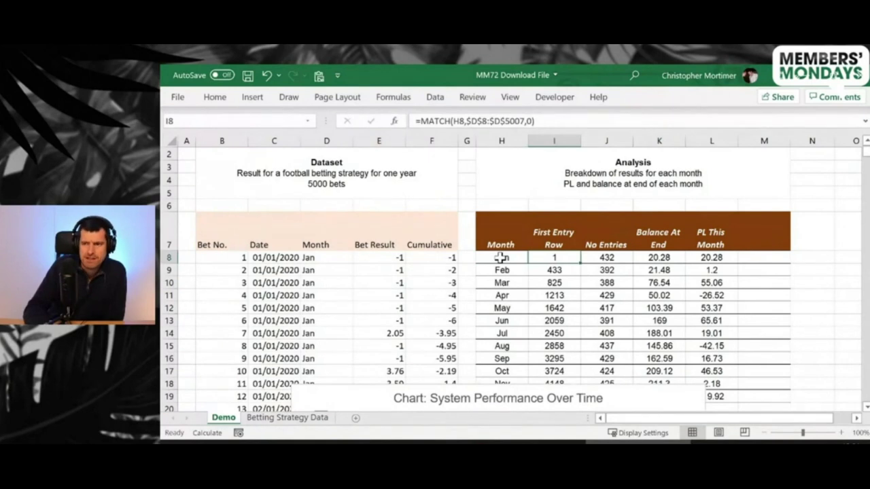
key(Left)
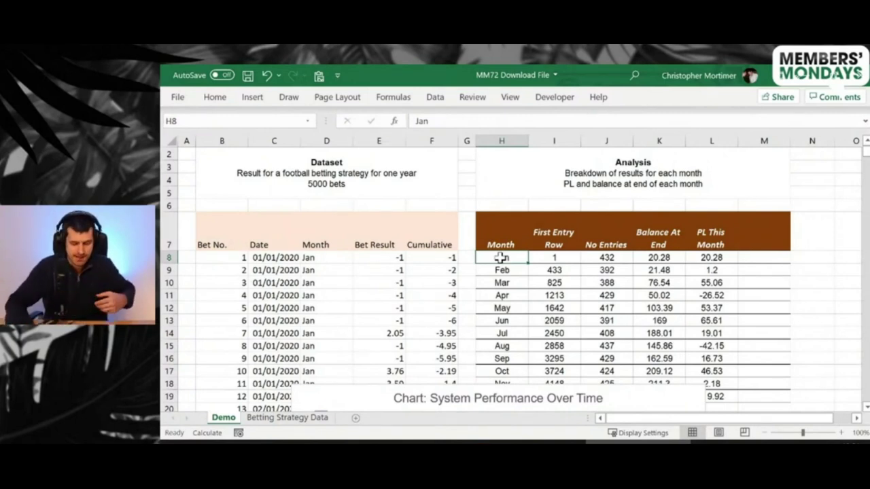
key(Right)
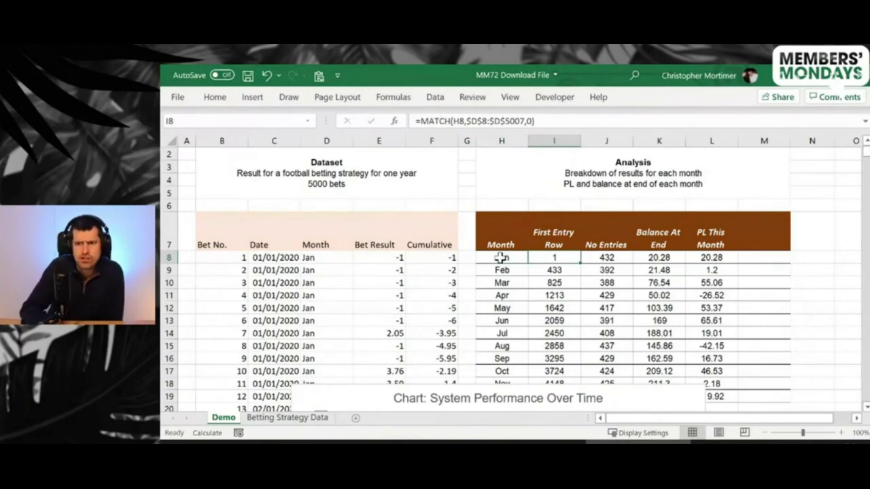
key(Left)
key(Left)
key(Left)
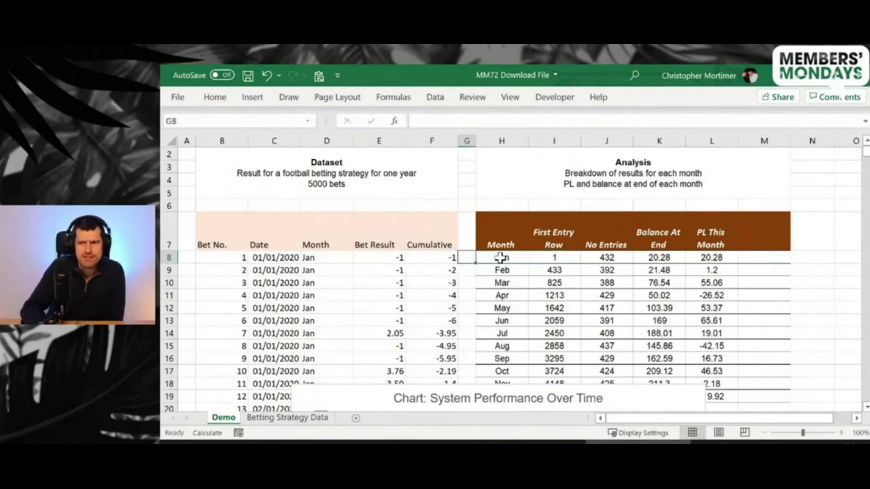
key(Right)
key(Right)
key(Right)
key(Right)
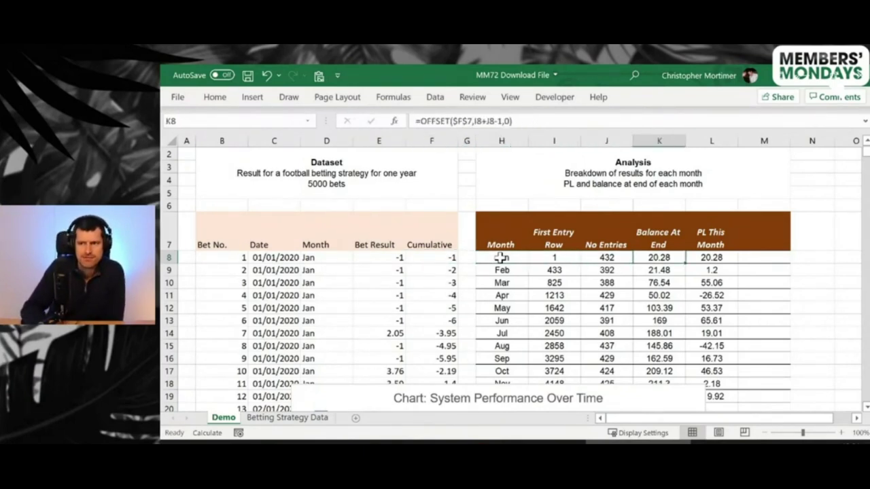
key(Right)
key(Left)
key(Right)
key(Left)
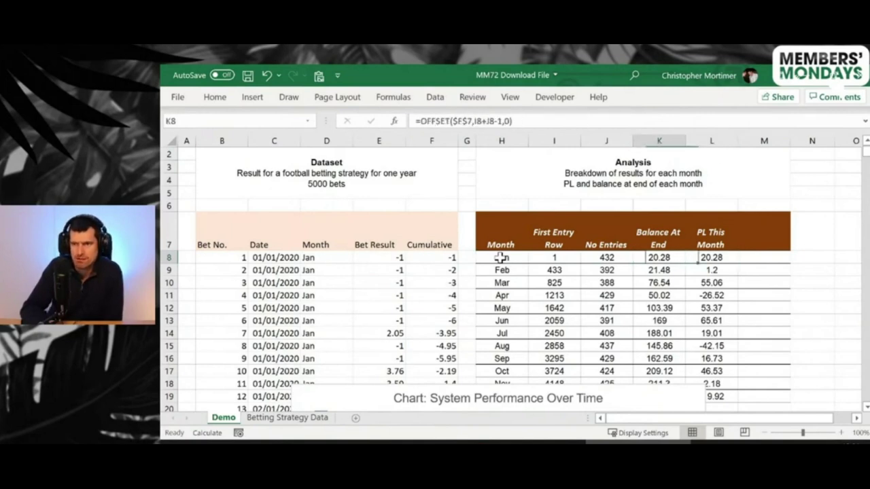
key(Left)
key(Left)
key(Left)
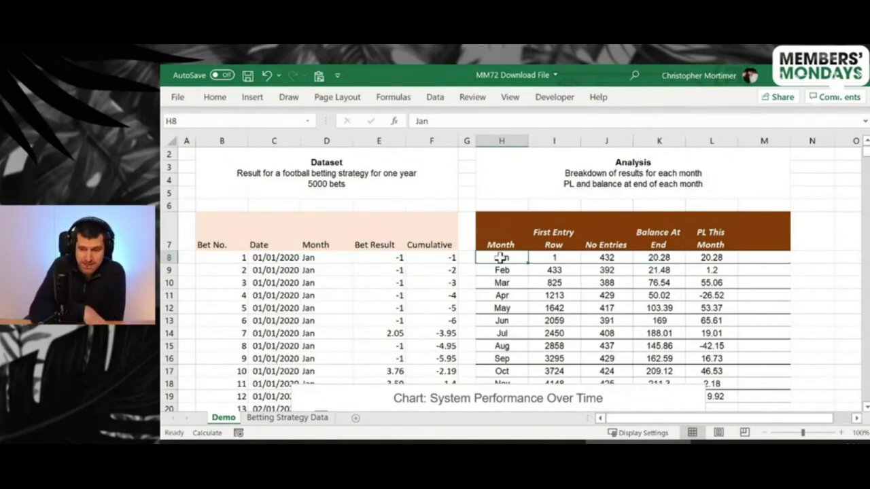
key(Right)
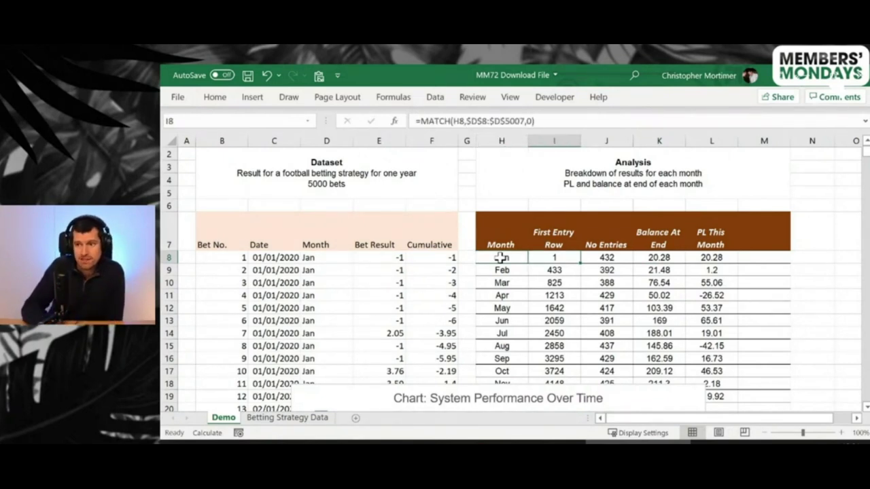
key(Right)
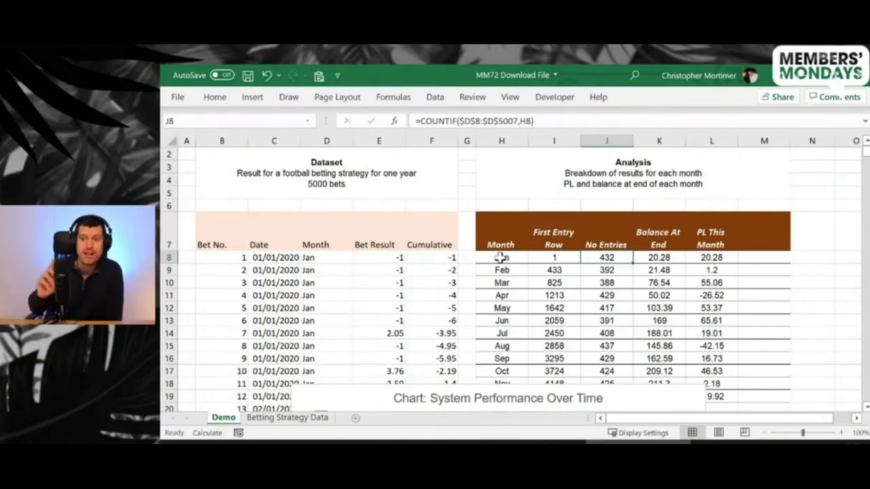
click(376, 332)
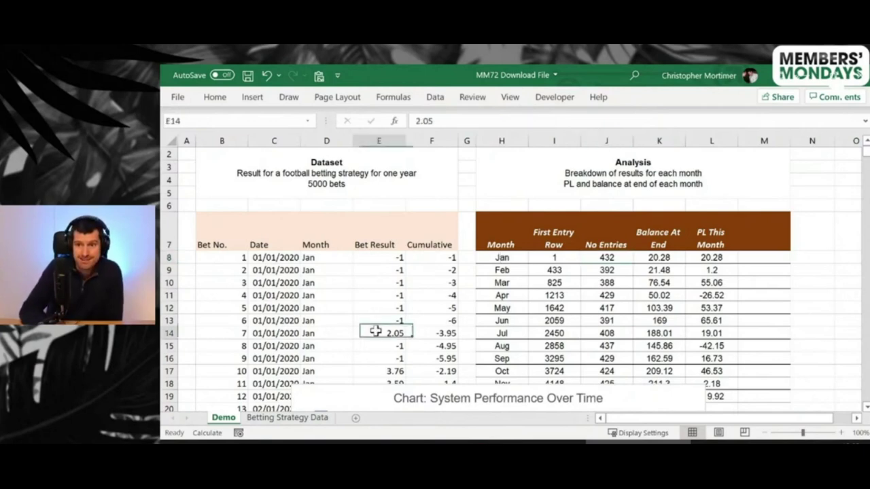
Examine the Bet Result and Cumulative columns further down the Dataset, including the Cumulative formula for bet 47.
scroll(376, 333, down, 4)
scroll(376, 332, down, 9)
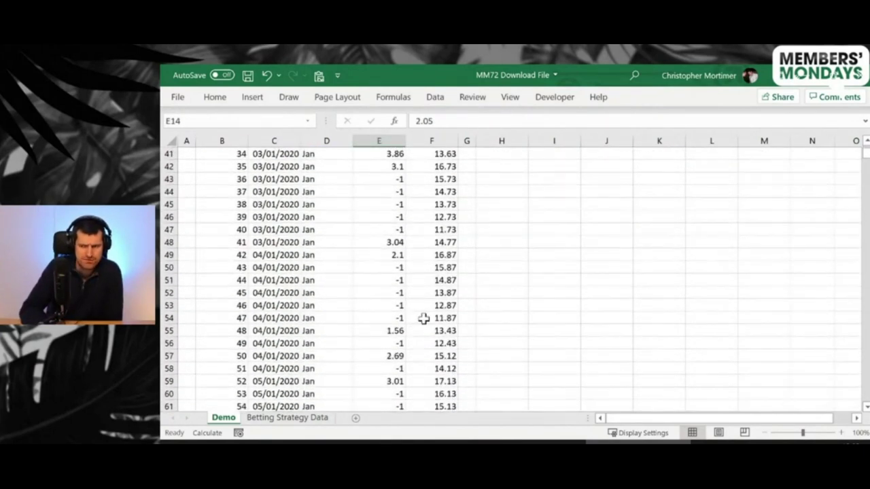
click(423, 318)
scroll(424, 319, down, 4)
scroll(424, 318, up, 17)
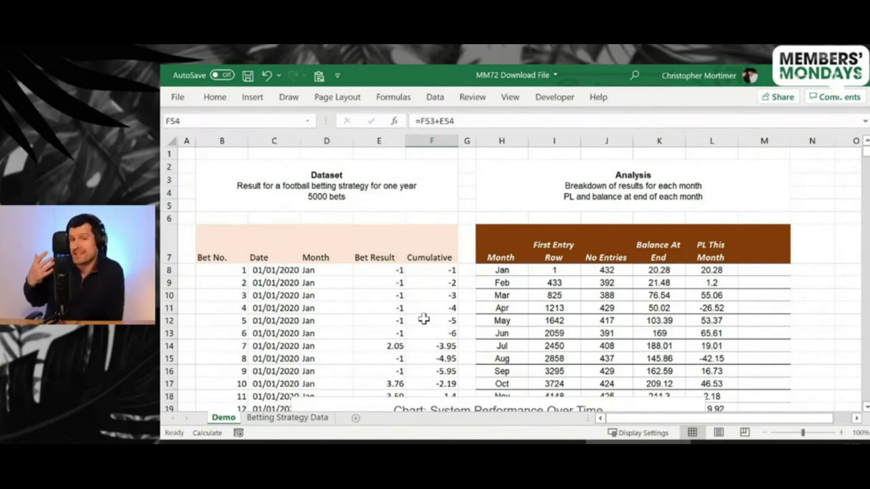
Select H8:I20 across the Analysis table's Month and First Entry Row columns and look at the available chart types.
click(499, 268)
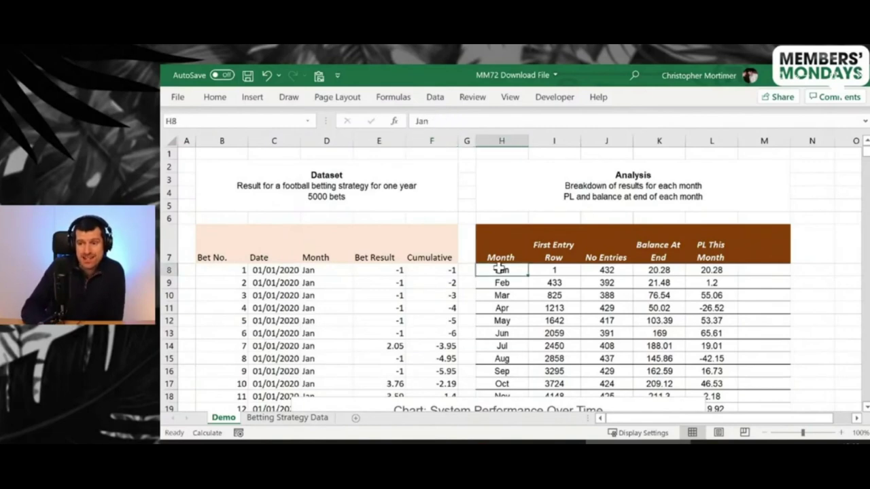
mouse_move(500, 268)
mouse_down()
mouse_move(563, 278)
mouse_move(502, 384)
mouse_move(500, 267)
mouse_up()
key(shift+Up)
key(shift+Up)
key(shift+Down)
key(shift+Down)
key(shift+Down)
key(shift+Down)
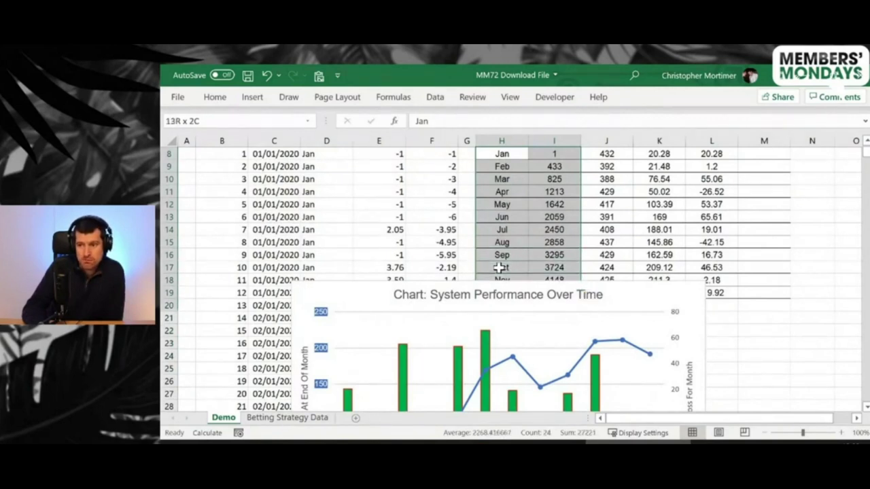
drag(499, 267, 500, 268)
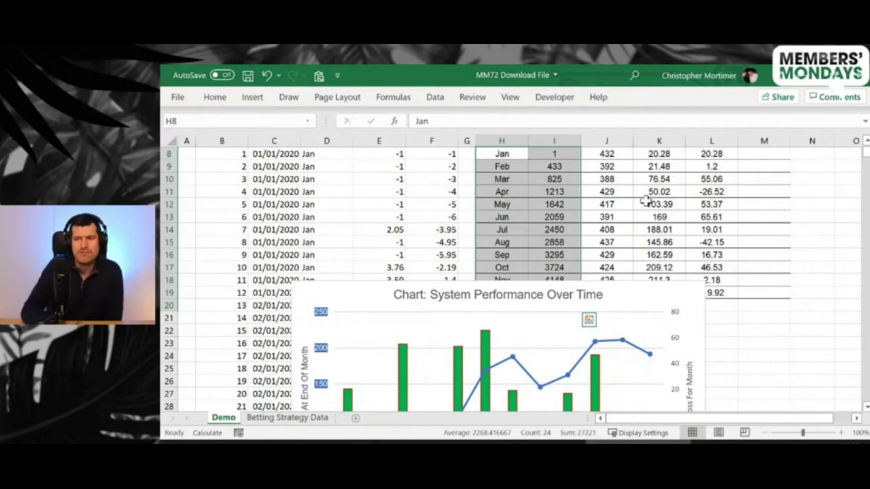
scroll(646, 200, up, 1)
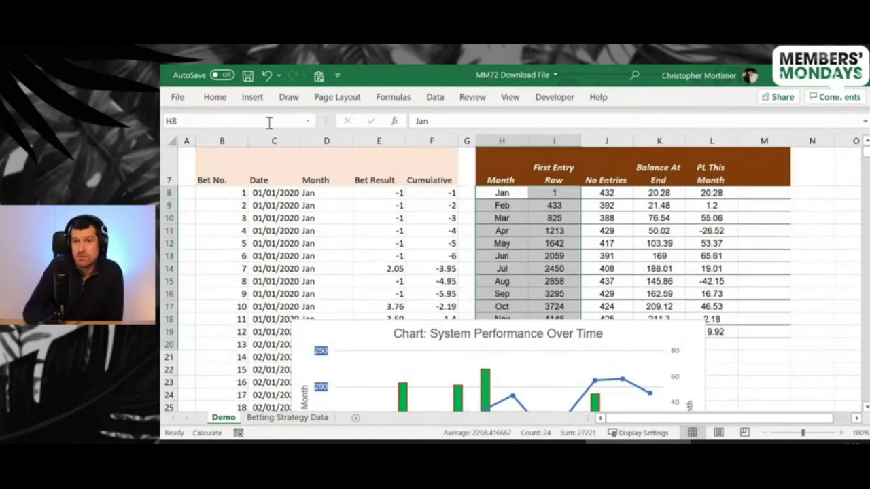
click(251, 97)
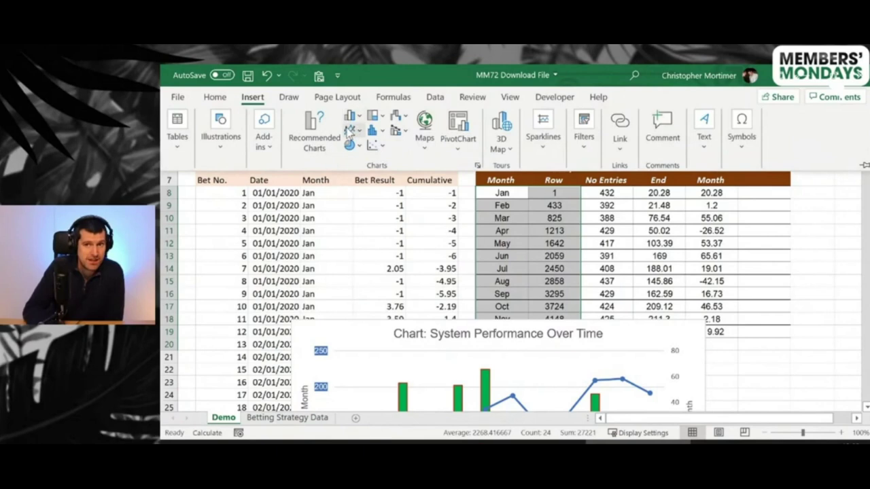
click(250, 251)
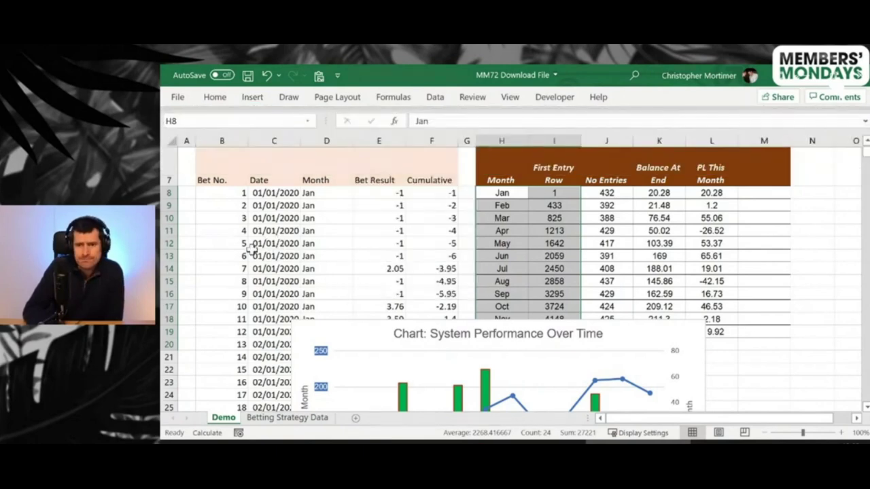
Select the title of the System Performance Over Time chart to review the finished chart.
scroll(250, 251, down, 3)
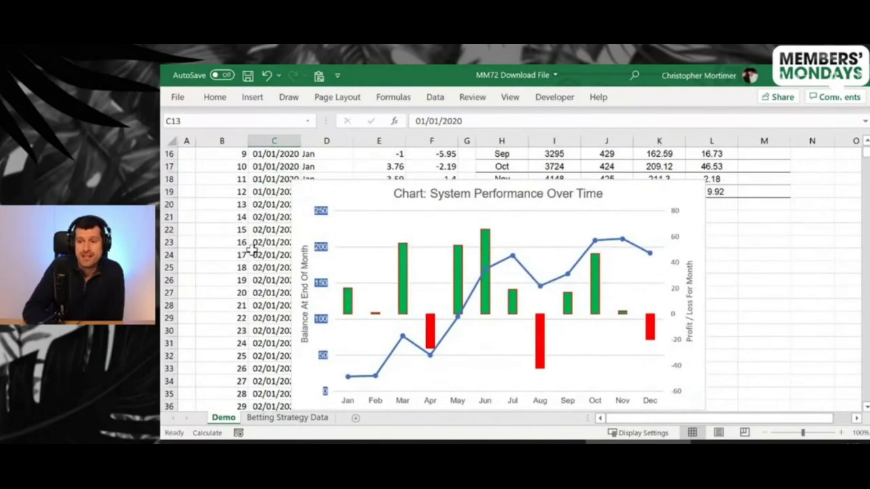
click(446, 185)
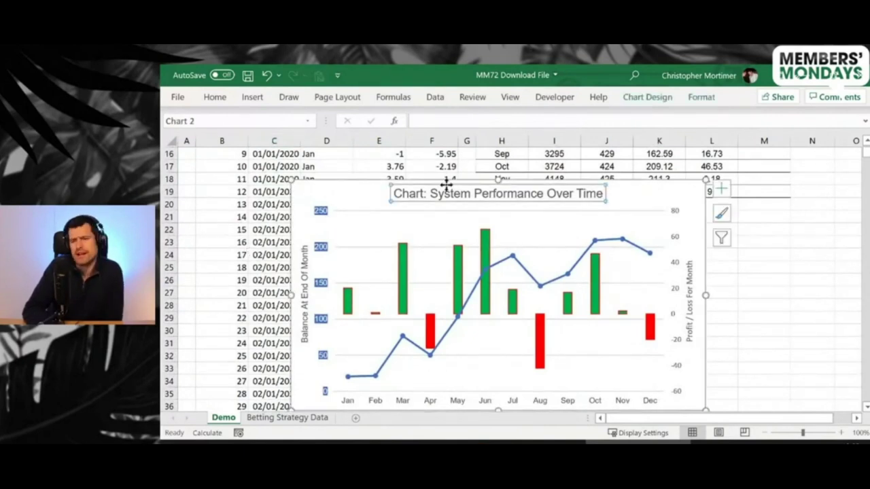